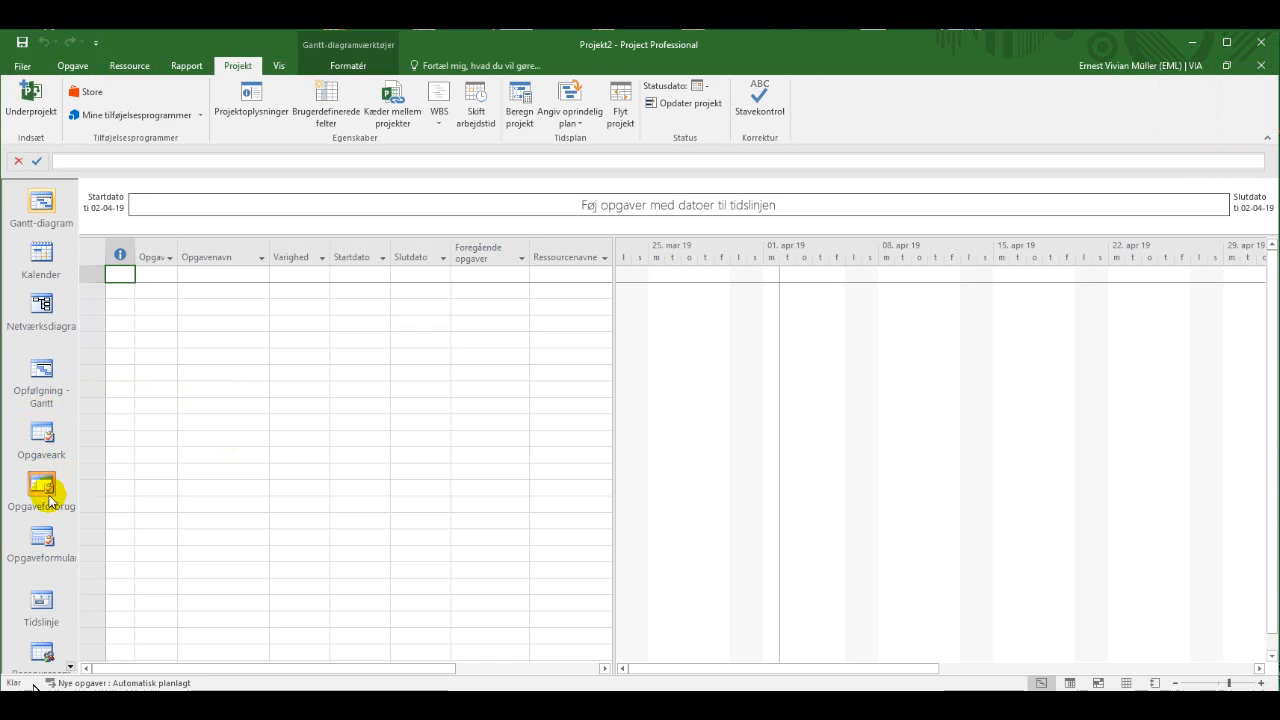
Switch to the Opgaveforbrug view and display the project's summary task (Projektets hovedopgave).
click(42, 485)
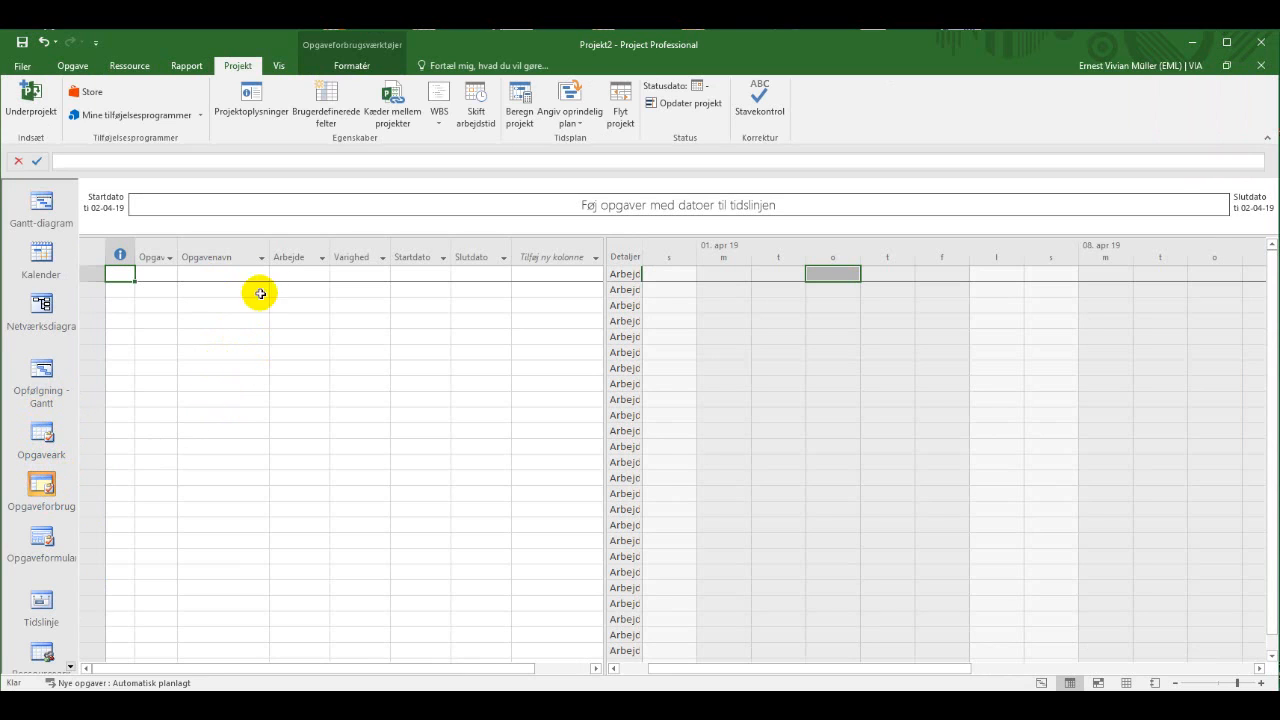
click(351, 67)
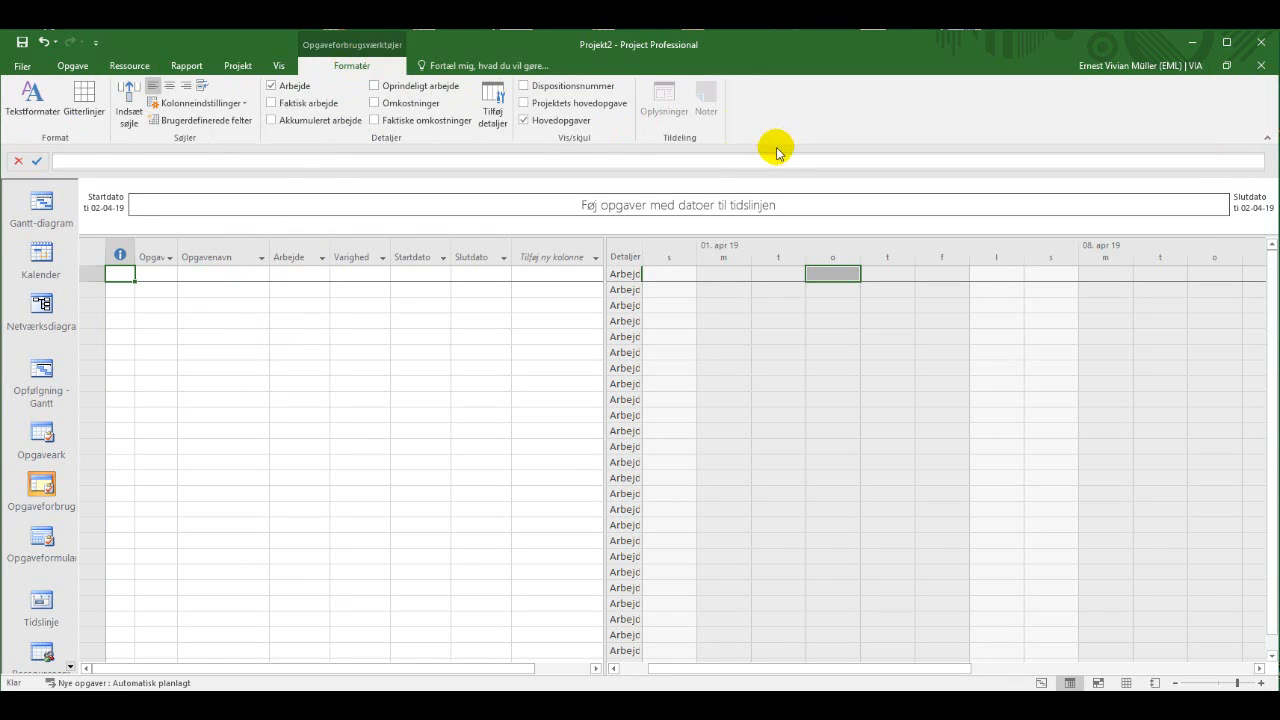
click(575, 104)
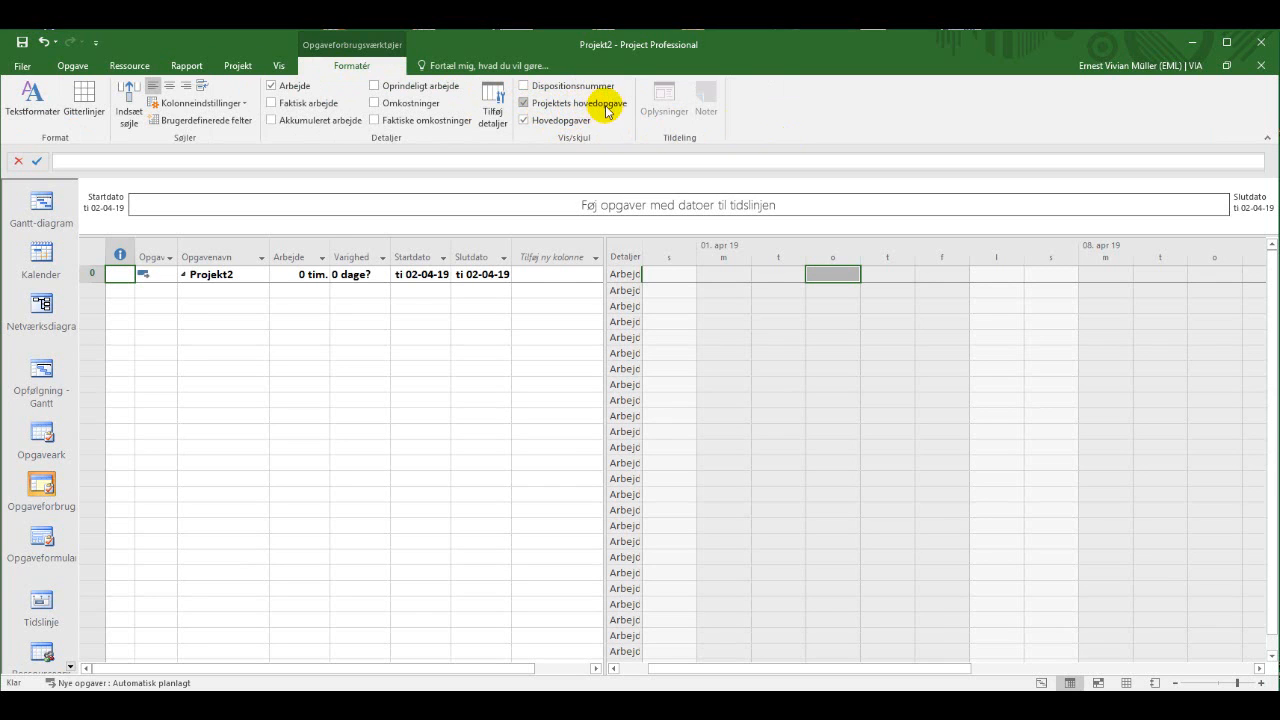
Rename the project summary task to the owner's first name plus "Outline Planning", and add tasks a, b, c and d beneath it.
double_click(257, 277)
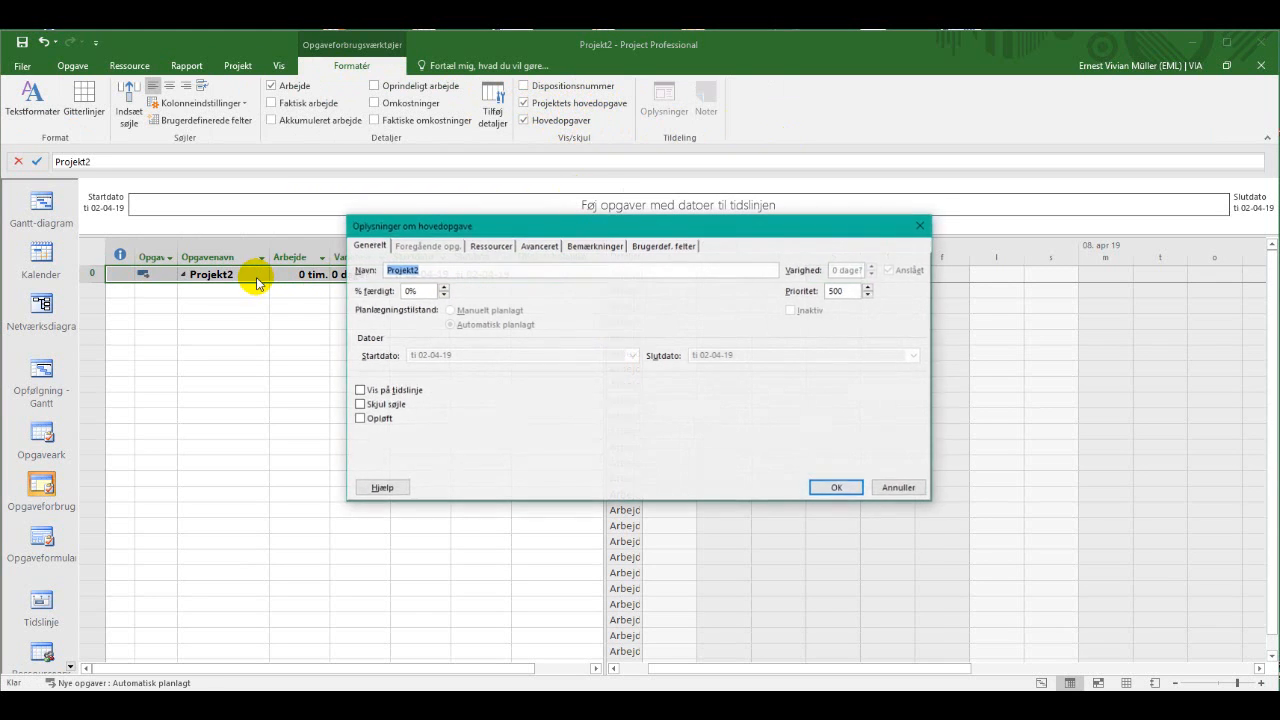
text(Peter´s Outline Planning)
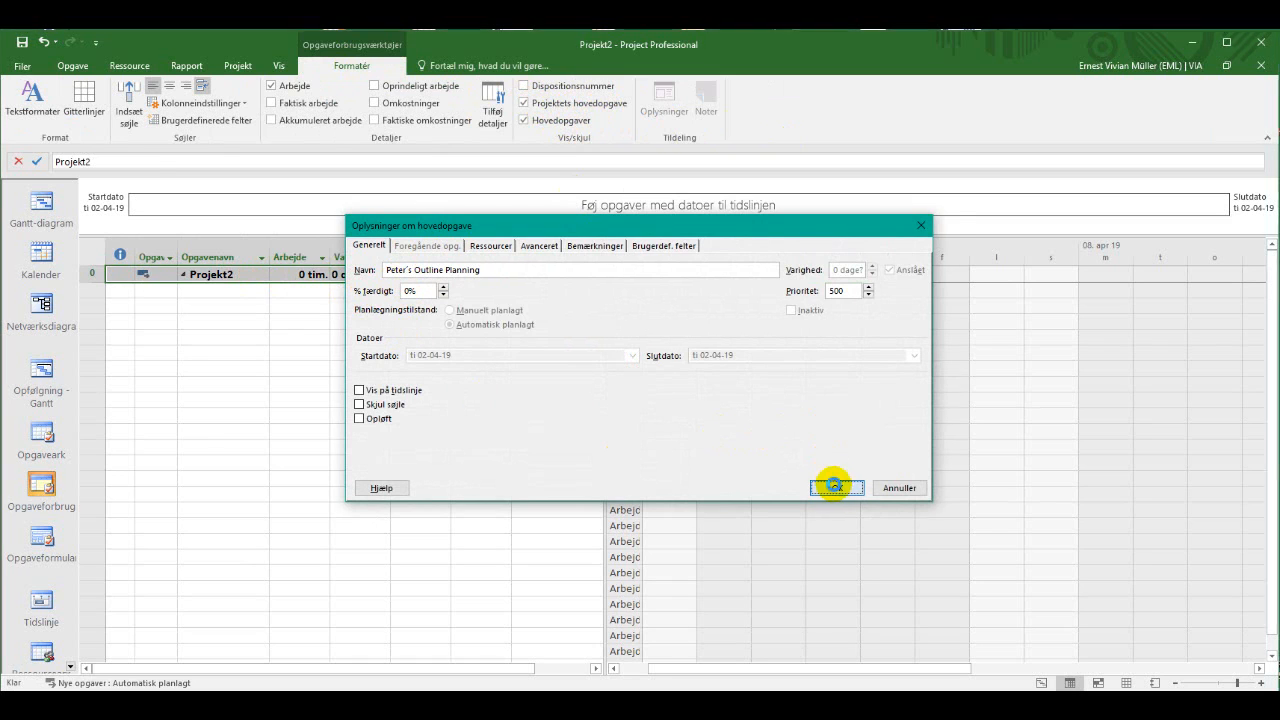
click(827, 487)
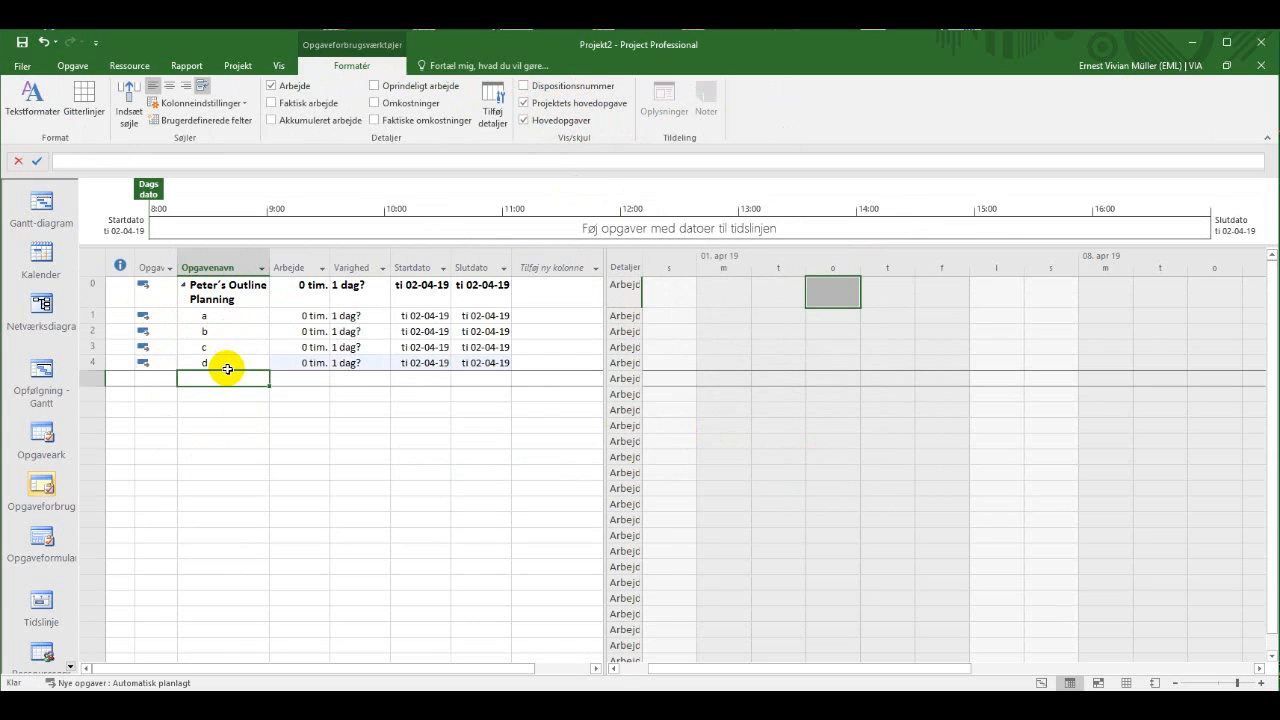
Enter planned daily hours: Tuesday–Friday a 3 each and d 2 each; Wednesday–Friday b 2, 3, 3 and c 3, 2, 2.
click(792, 315)
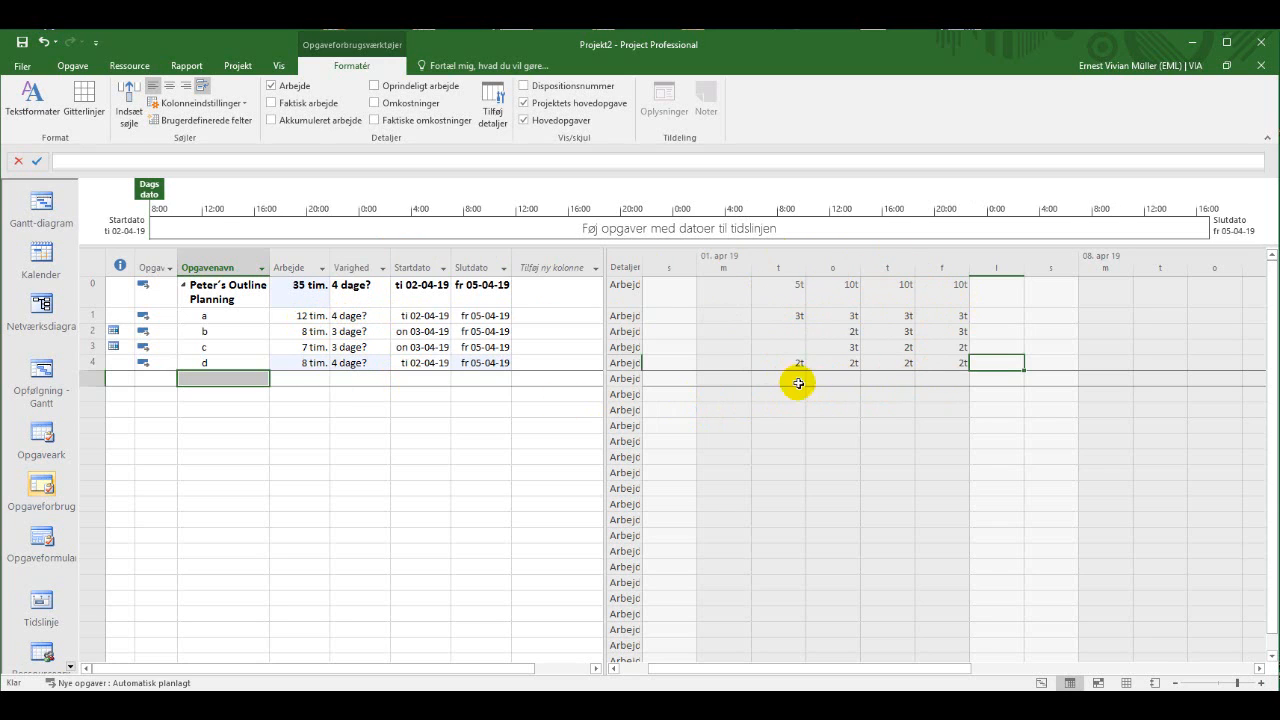
Save the baseline "Oprindelig plan" for the whole project.
click(227, 70)
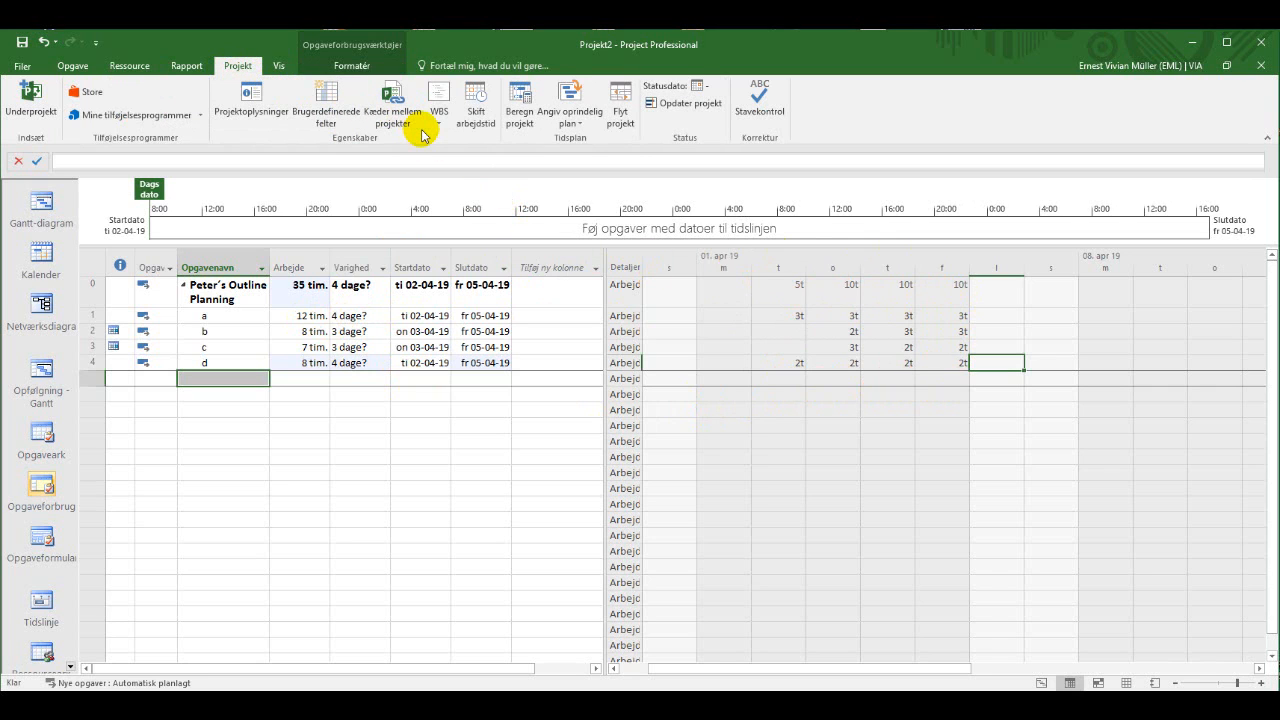
click(566, 122)
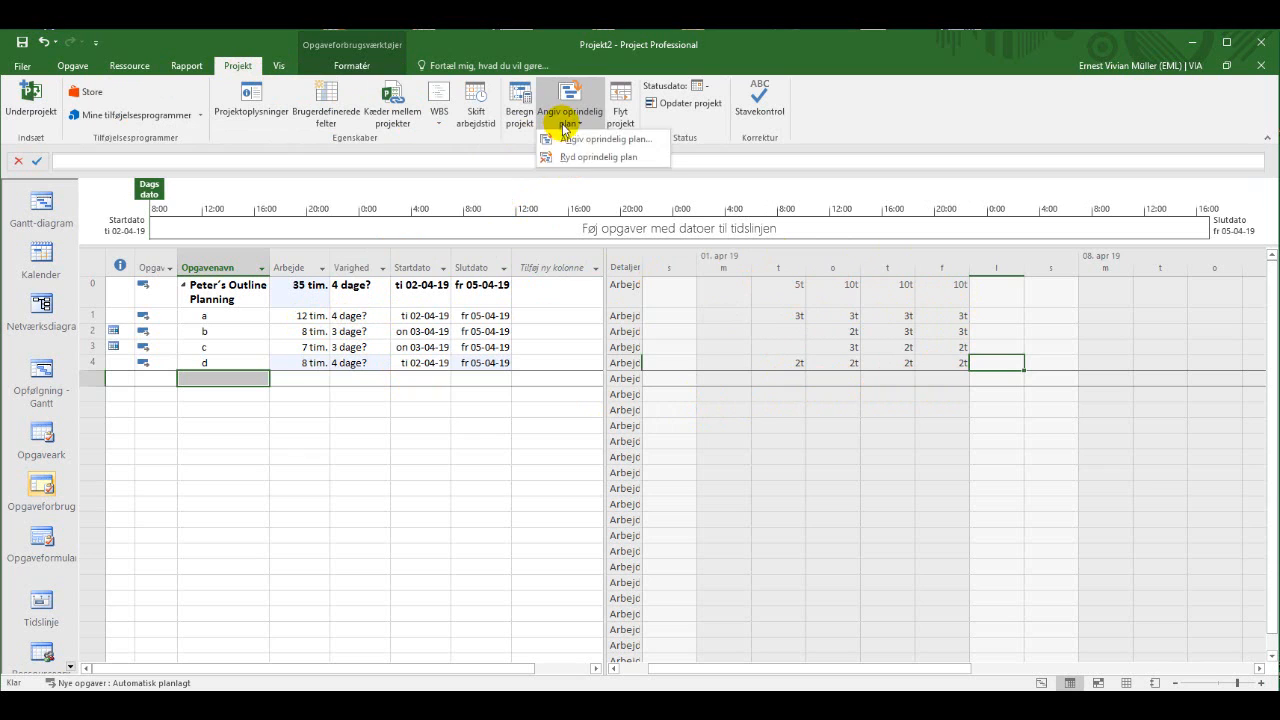
click(583, 142)
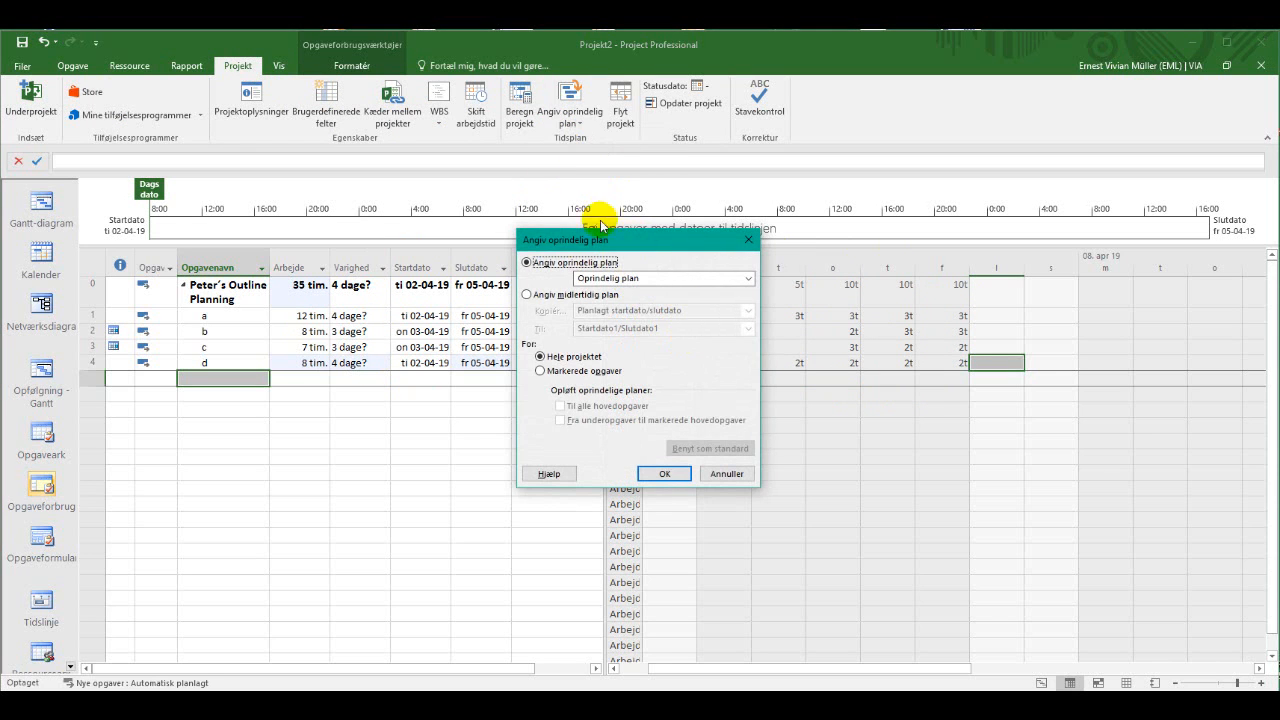
click(668, 474)
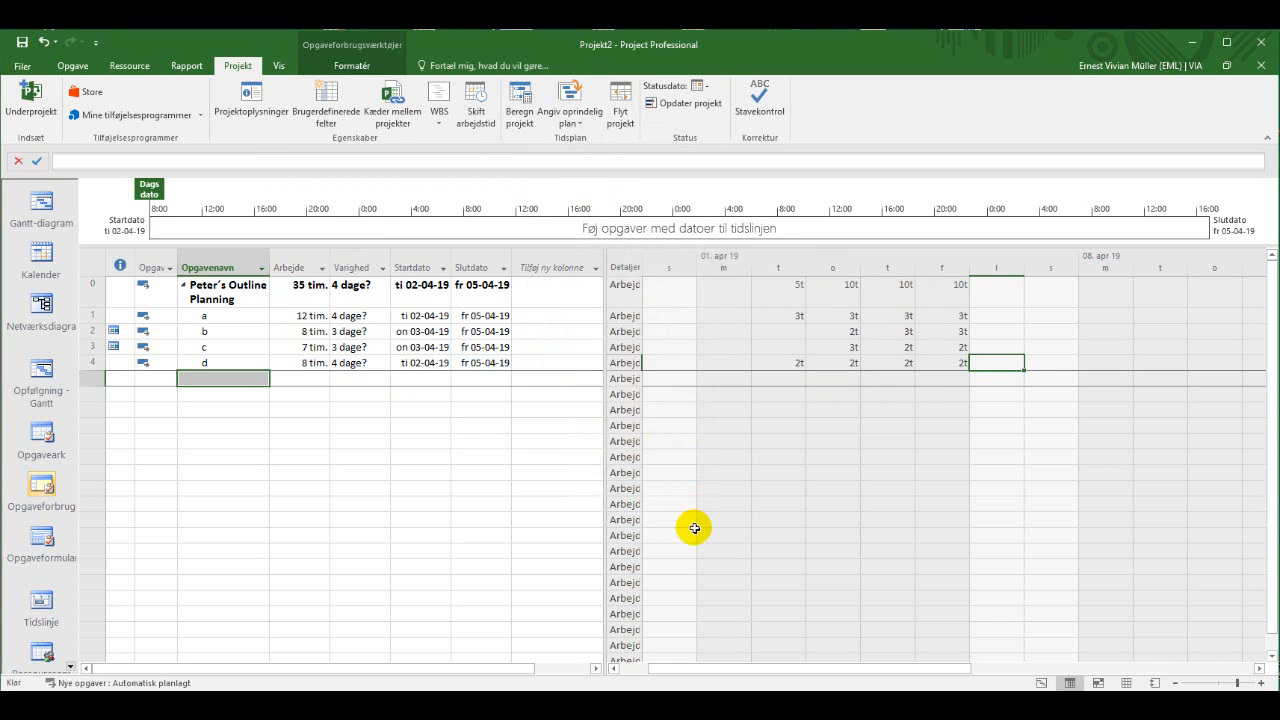
Show Oprindeligt arbejde and Faktisk arbejde in the time-phased details and hide the Arbejde rows.
right_click(627, 325)
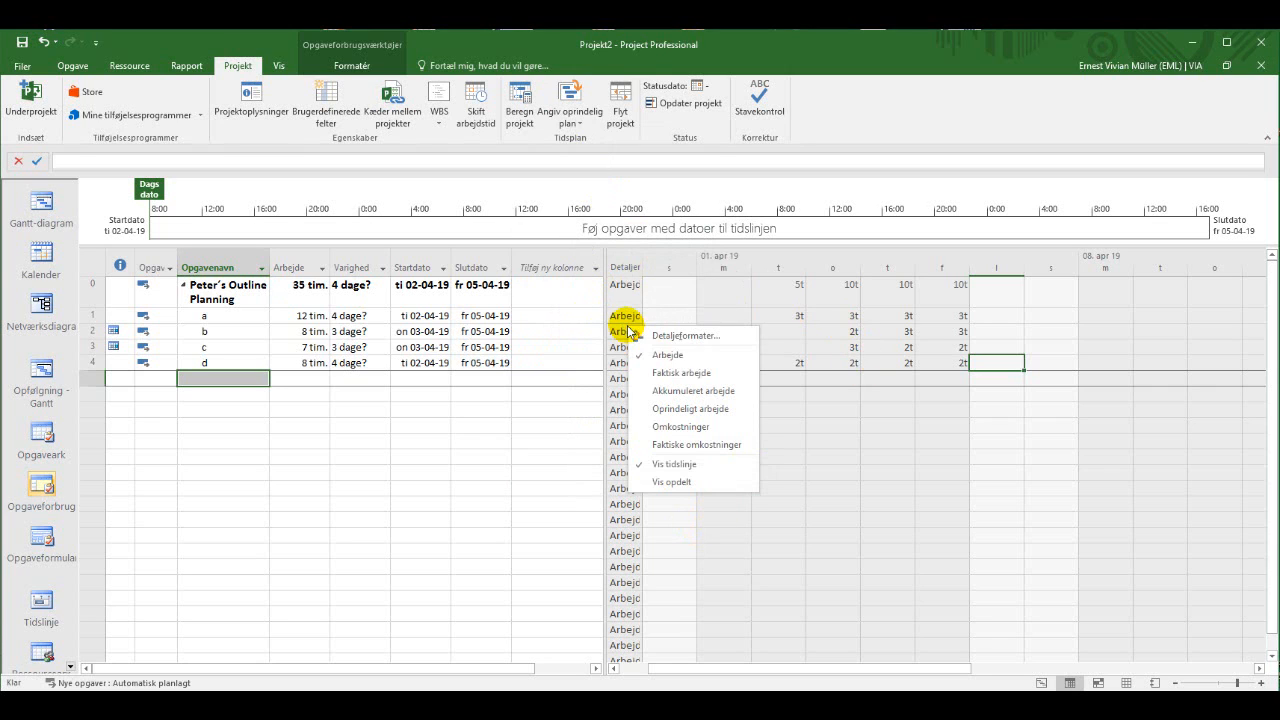
click(645, 410)
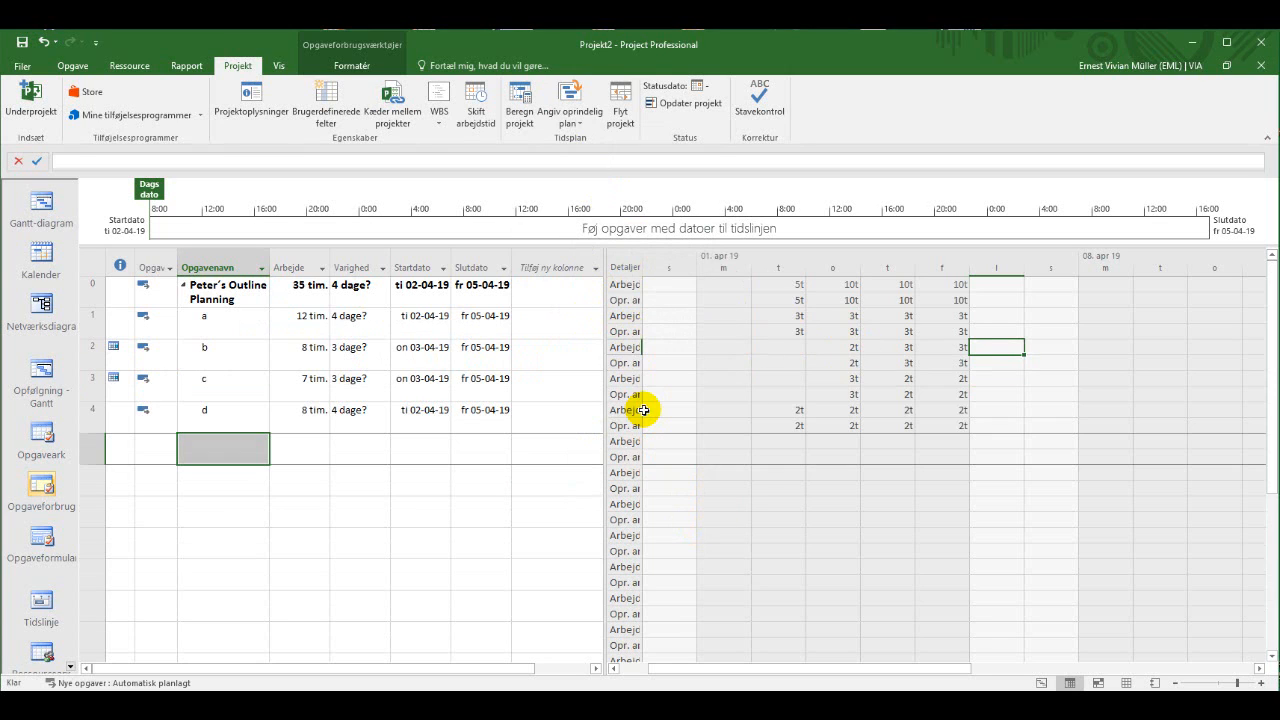
right_click(628, 341)
click(637, 368)
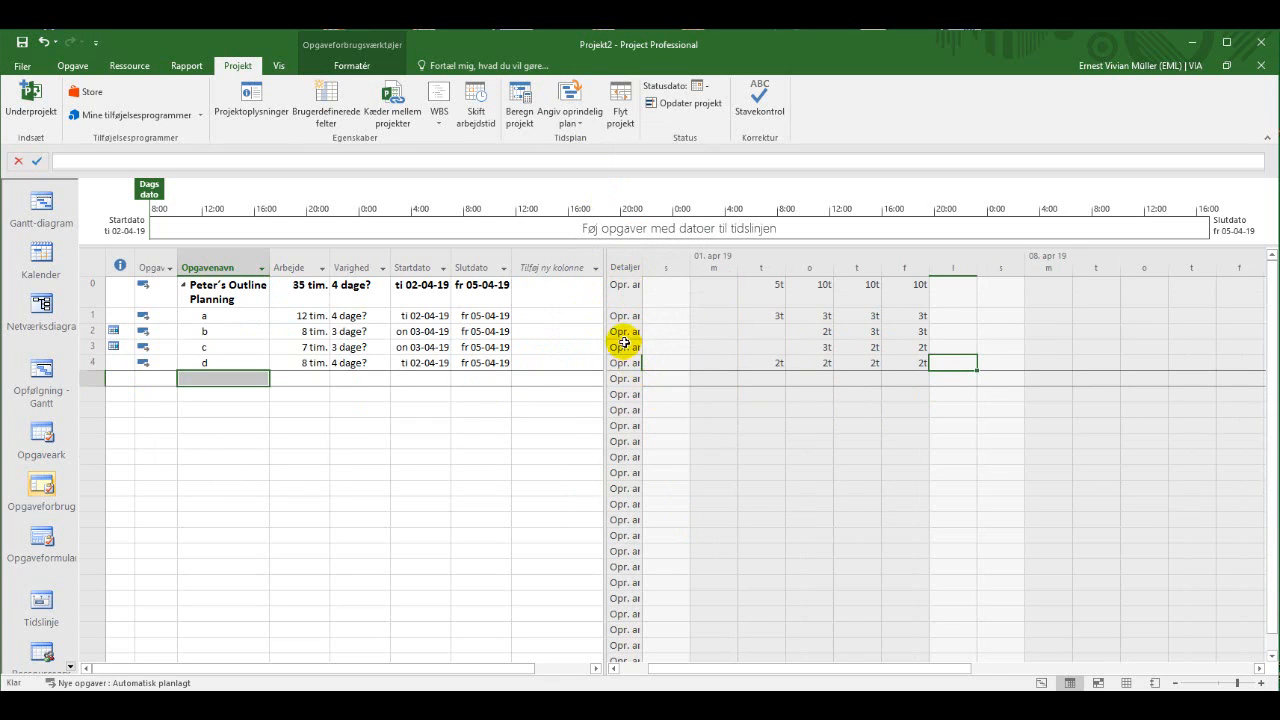
right_click(625, 327)
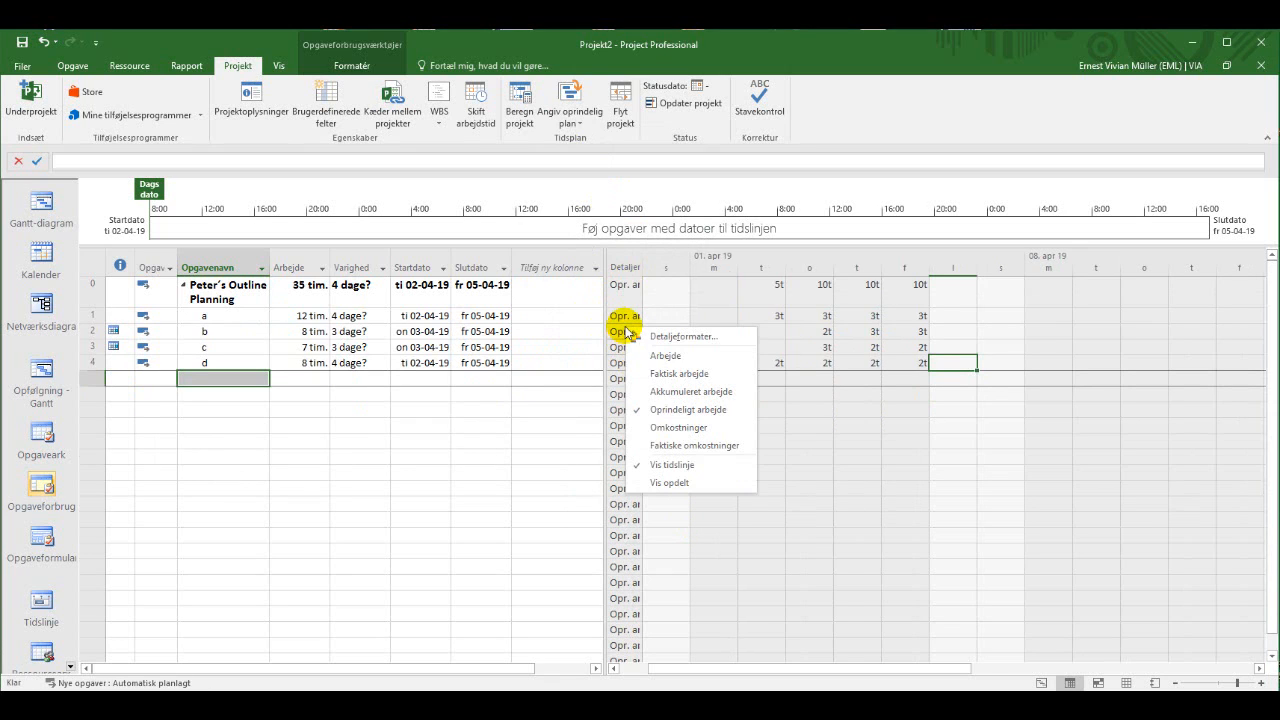
click(652, 375)
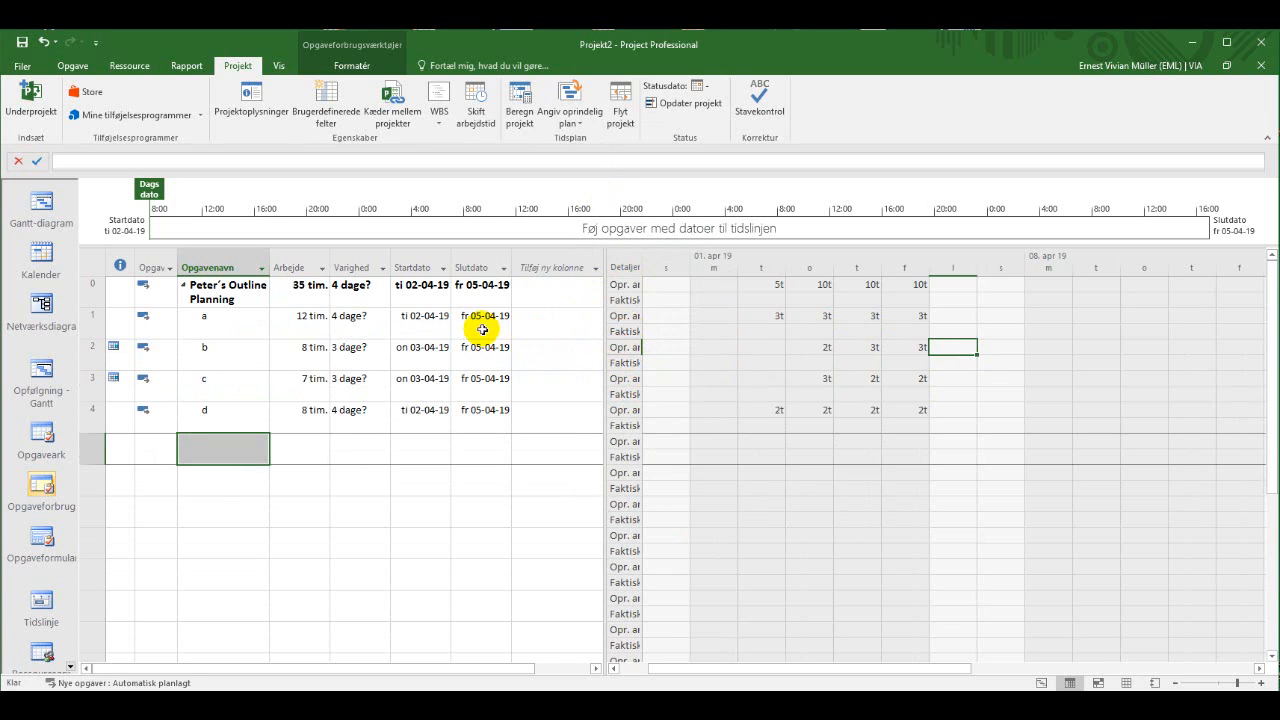
click(246, 326)
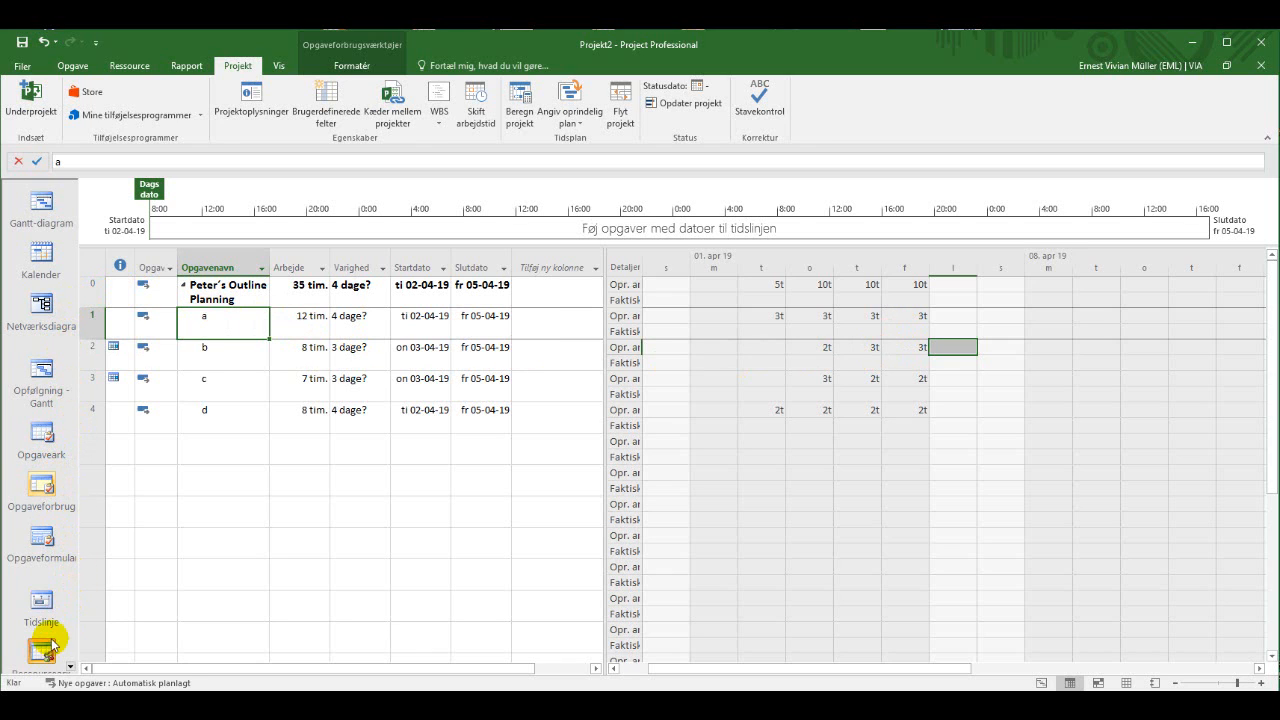
click(70, 667)
click(70, 667)
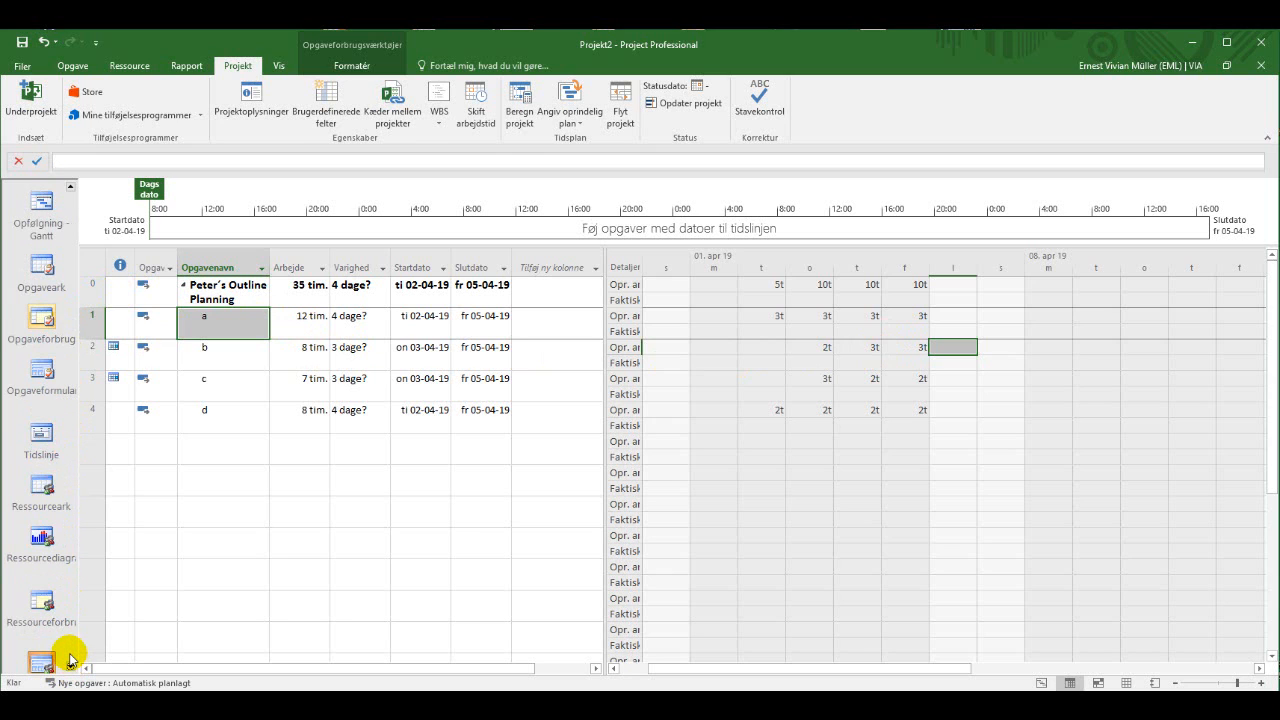
click(32, 210)
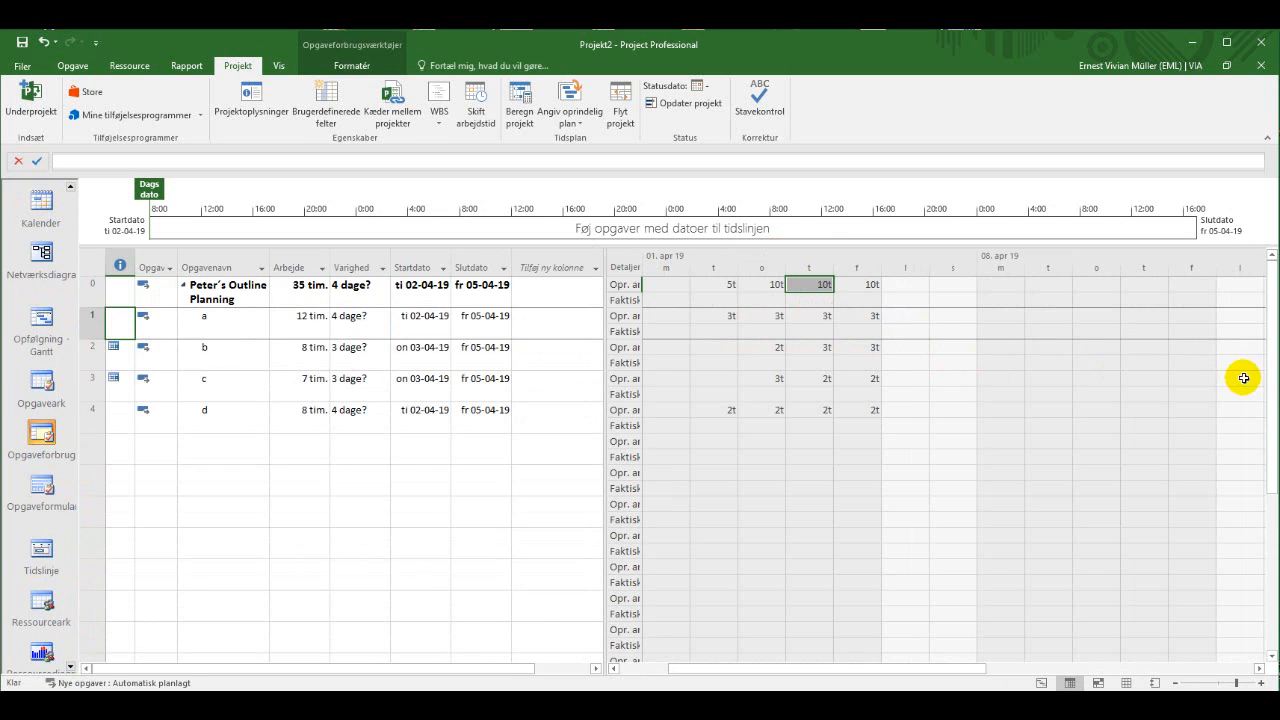
click(268, 328)
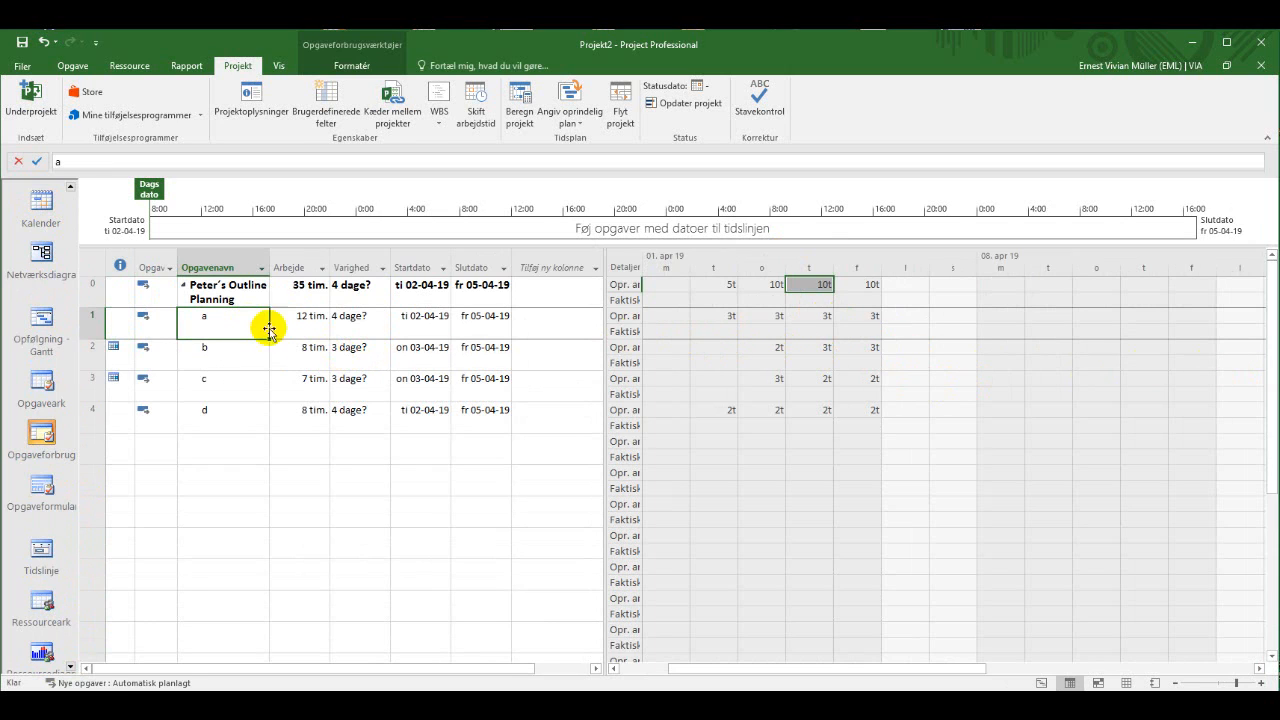
click(97, 322)
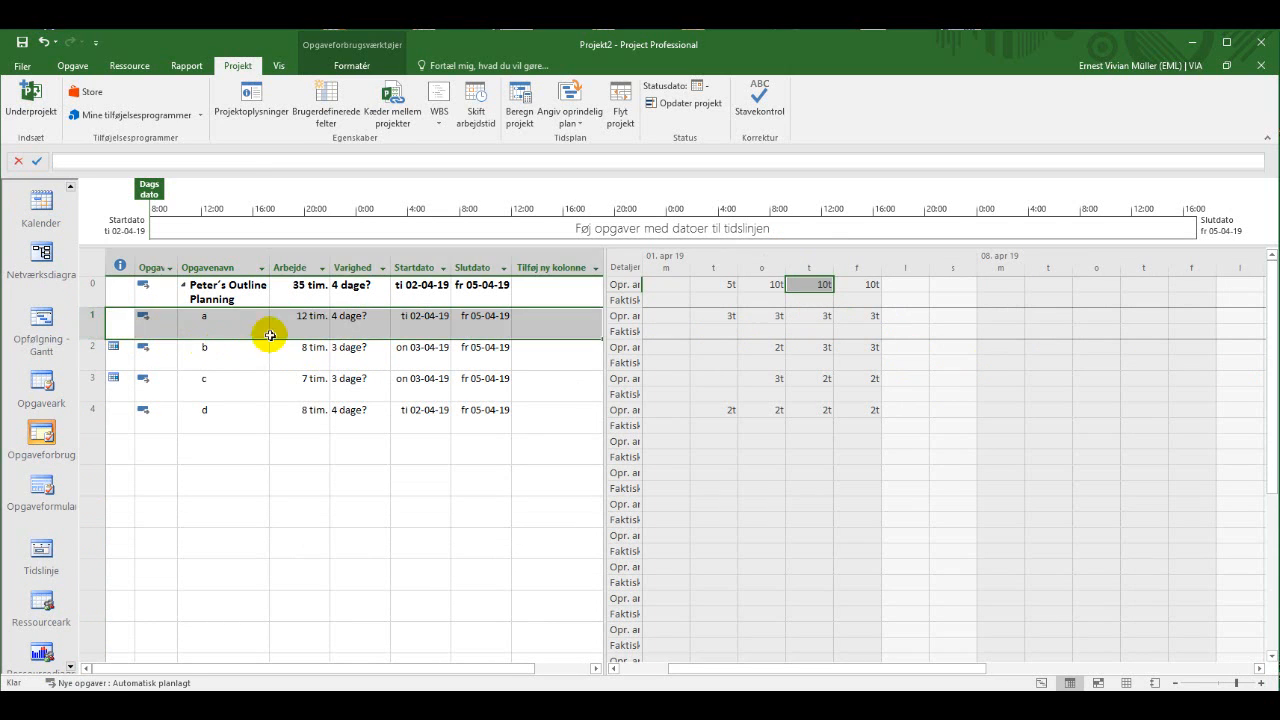
Enter actual daily hours: Tuesday–Friday b 2, 1, 2, 2 and d 1, 0, 2, 2; Wednesday–Friday a 2, 3, 3 and c 2, 0, 2.
click(724, 331)
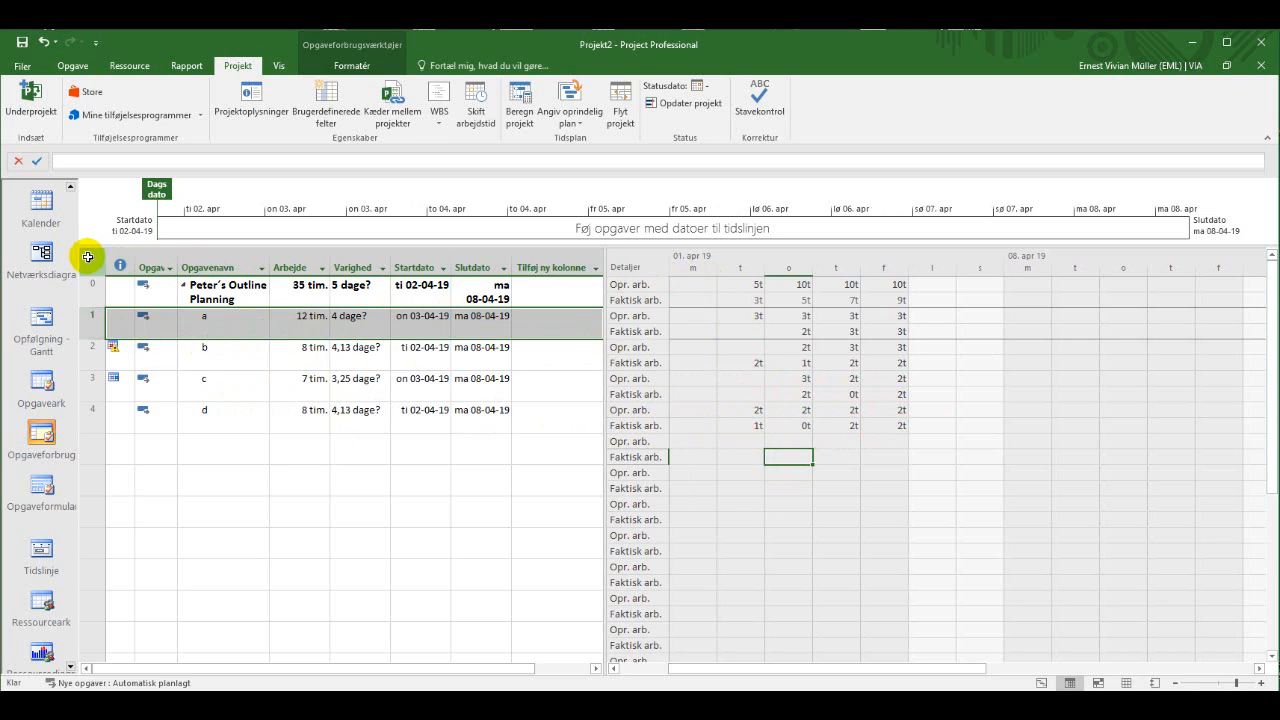
Insert a Faktisk arbejde column before the Varighed column in the task table.
click(45, 315)
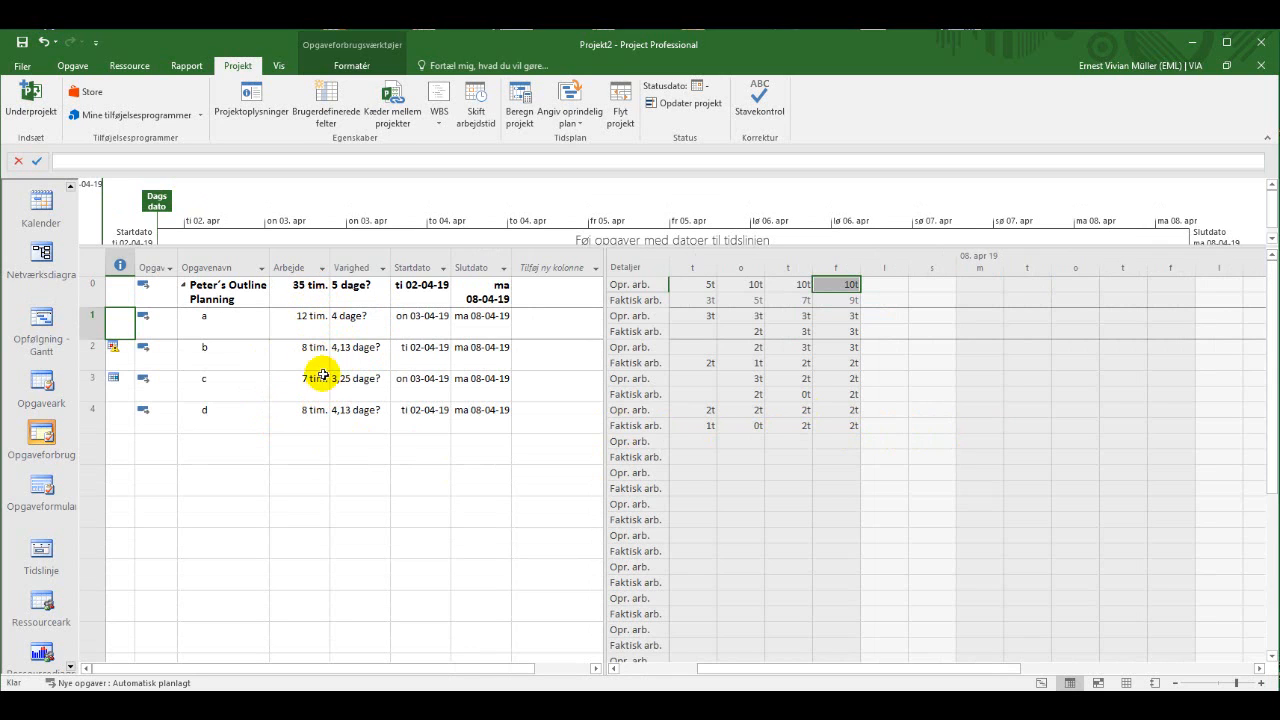
click(345, 267)
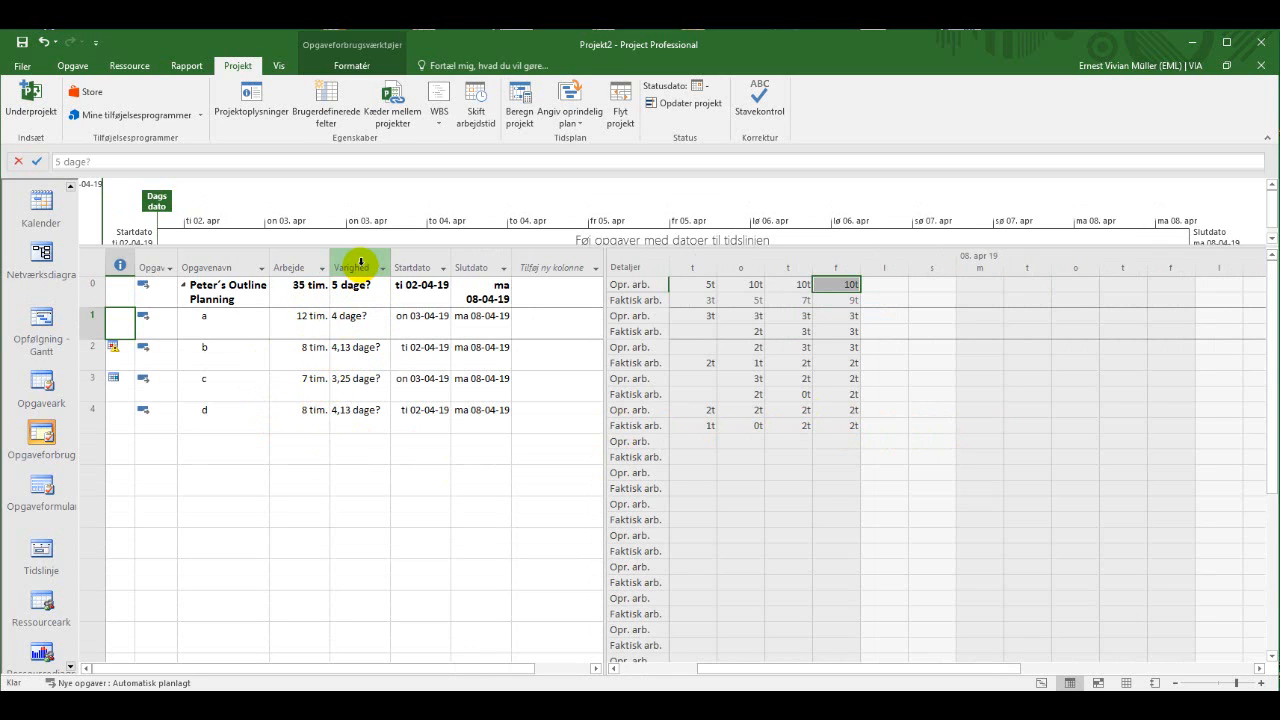
right_click(366, 272)
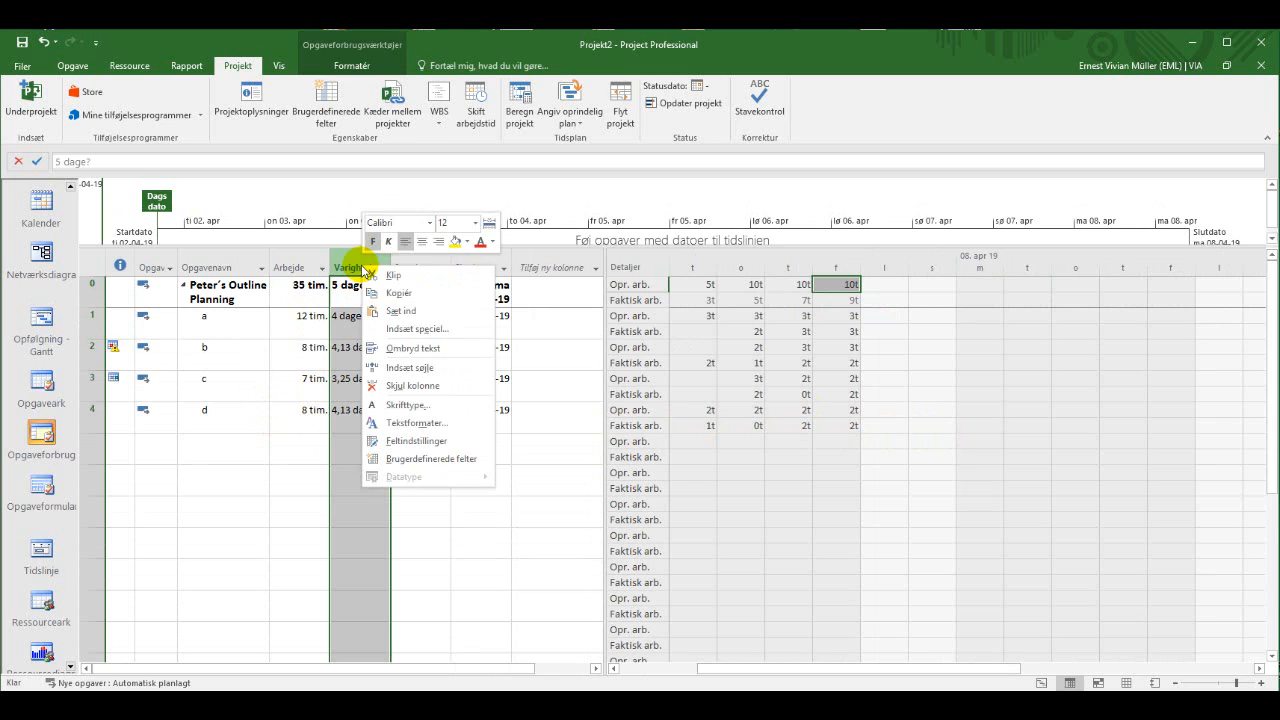
click(410, 367)
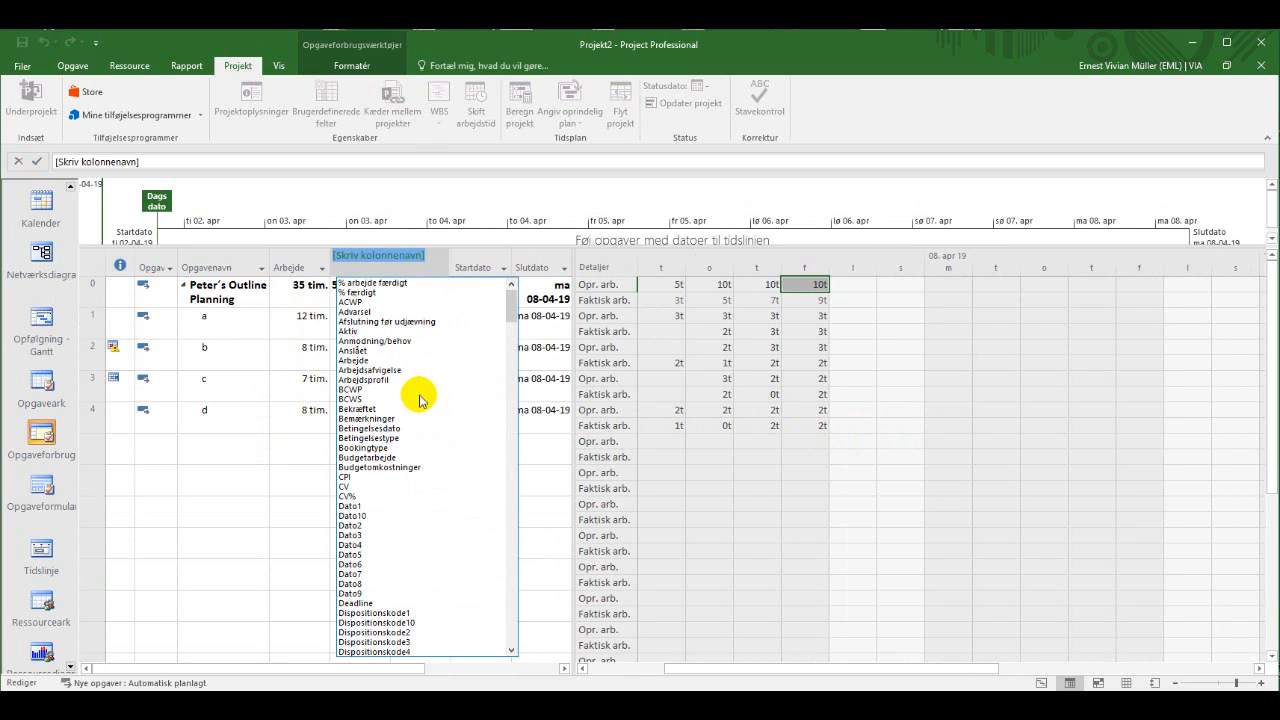
text(faktisk arbejde)
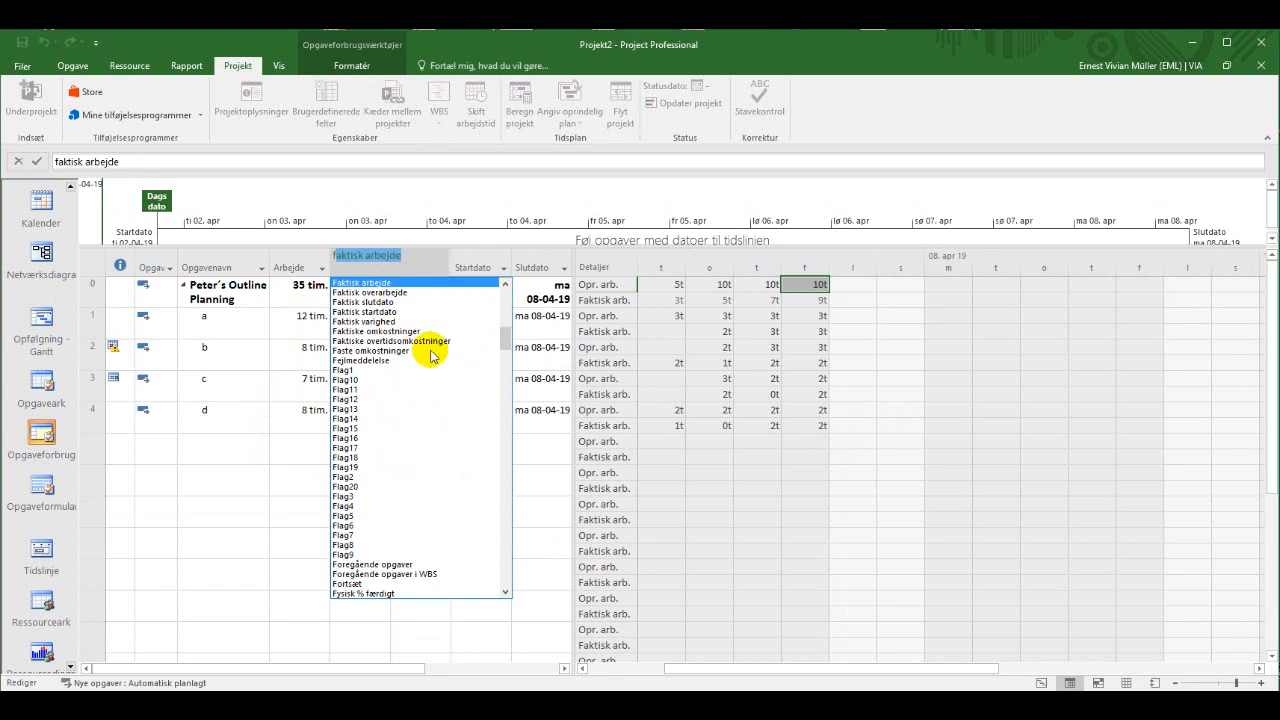
click(402, 283)
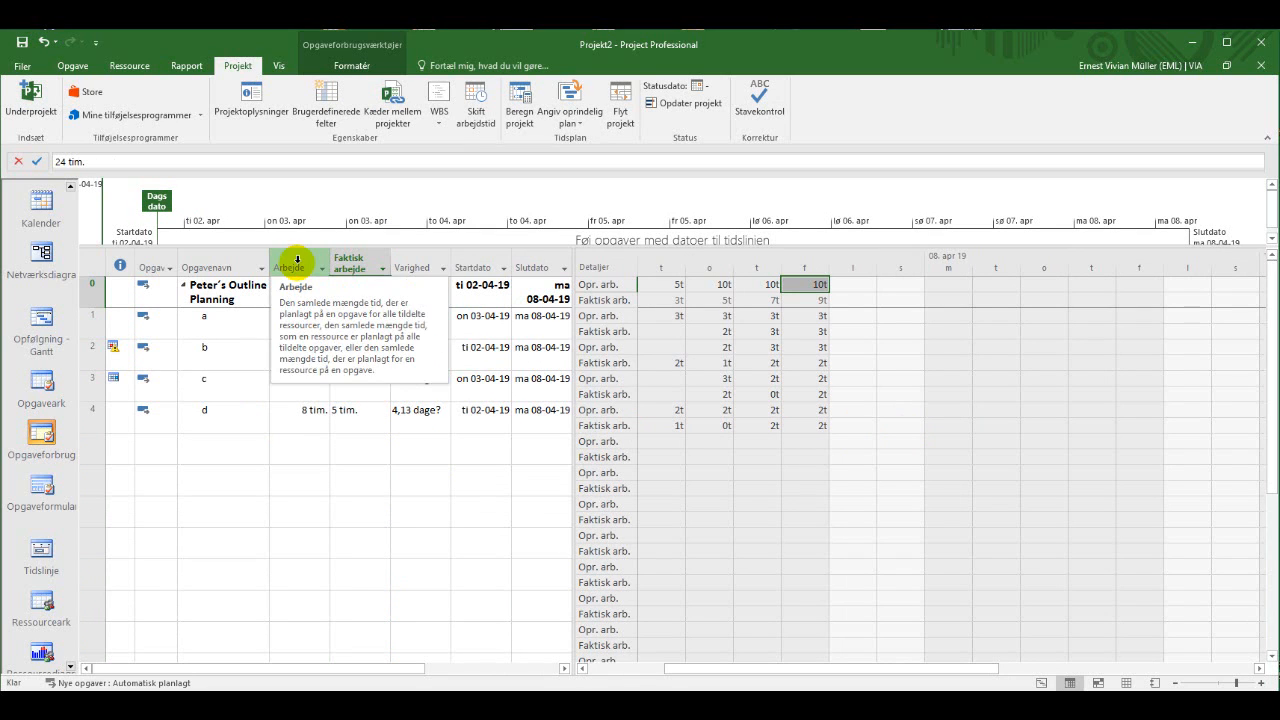
Insert an Oprindeligt arbejde column before the Arbejde column in the task table.
click(297, 260)
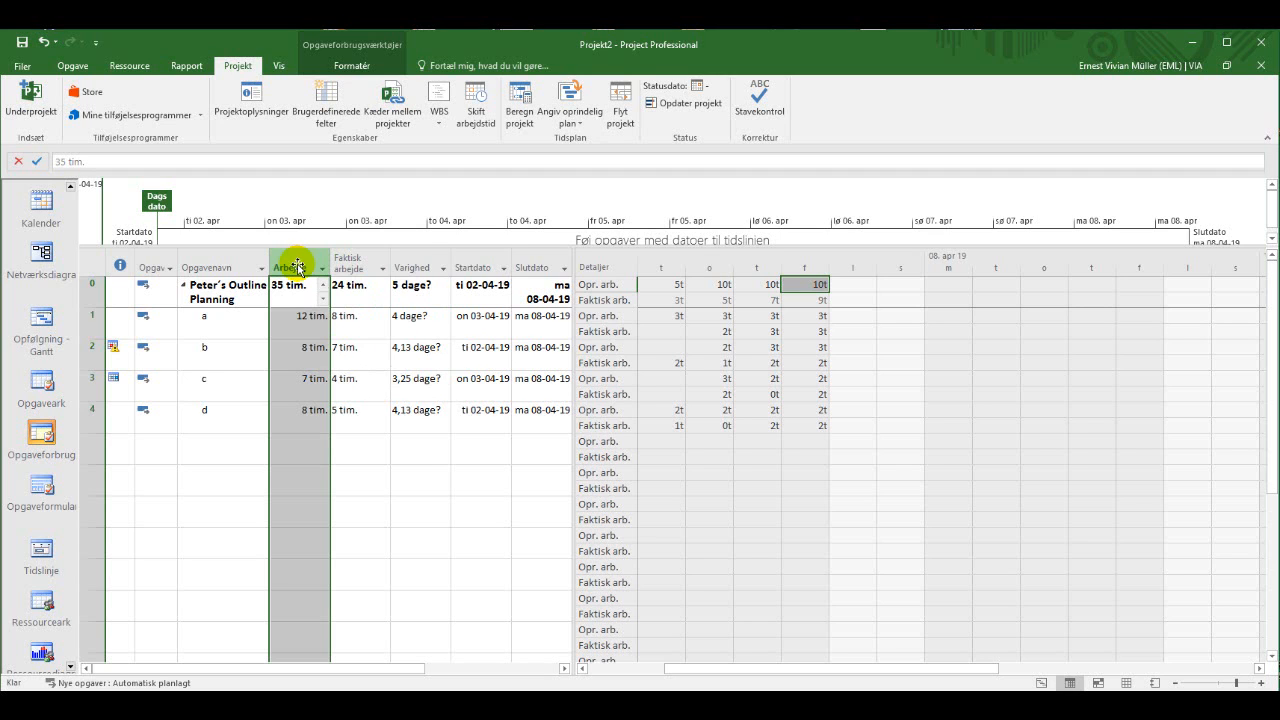
right_click(298, 267)
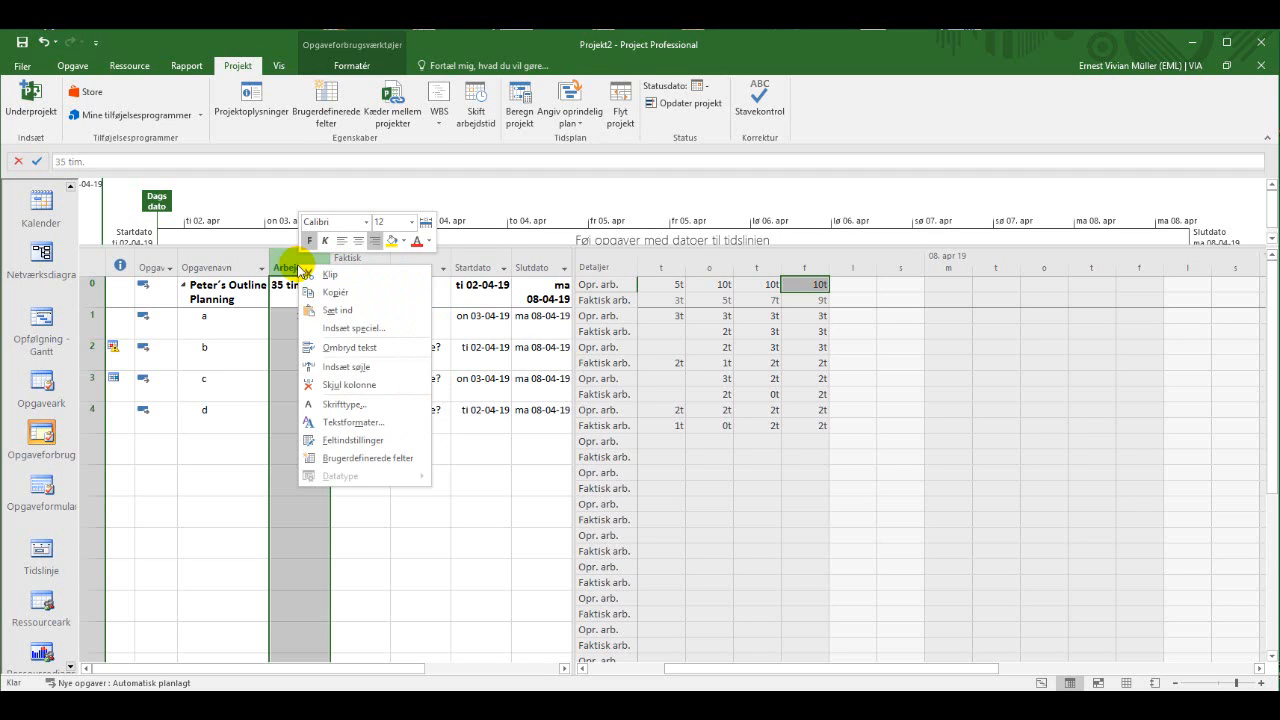
click(334, 367)
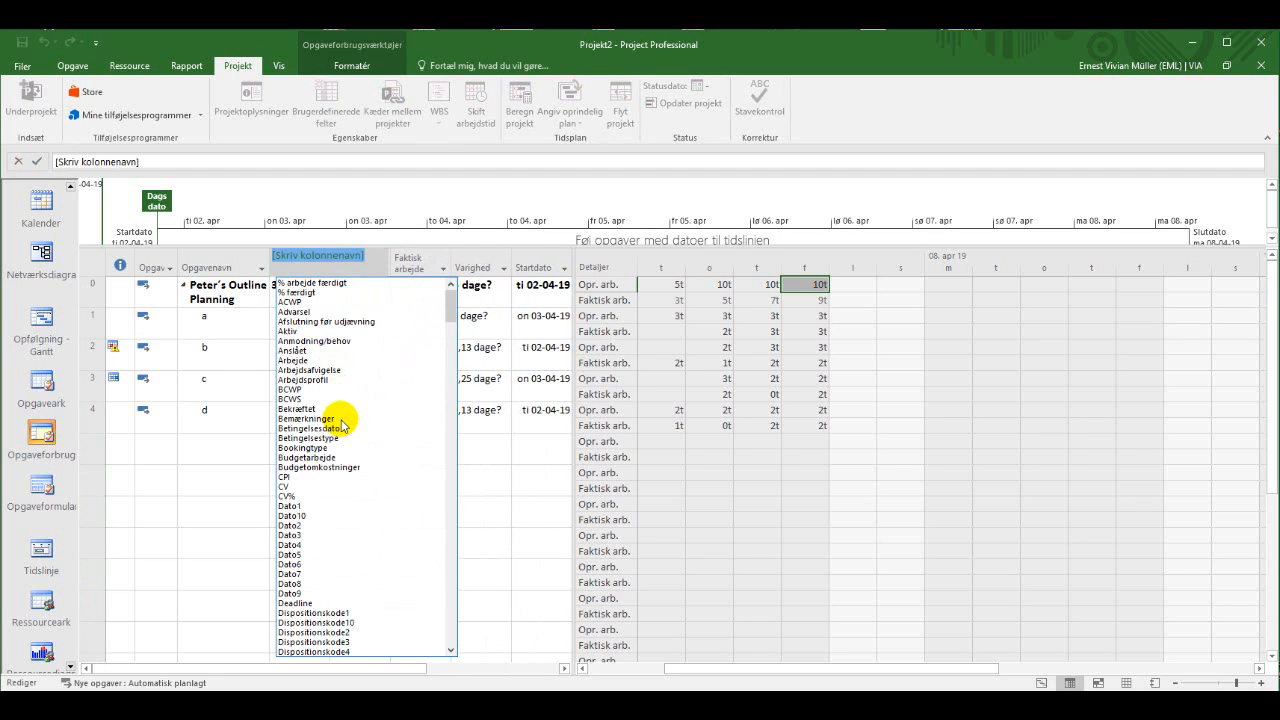
text(objekter)
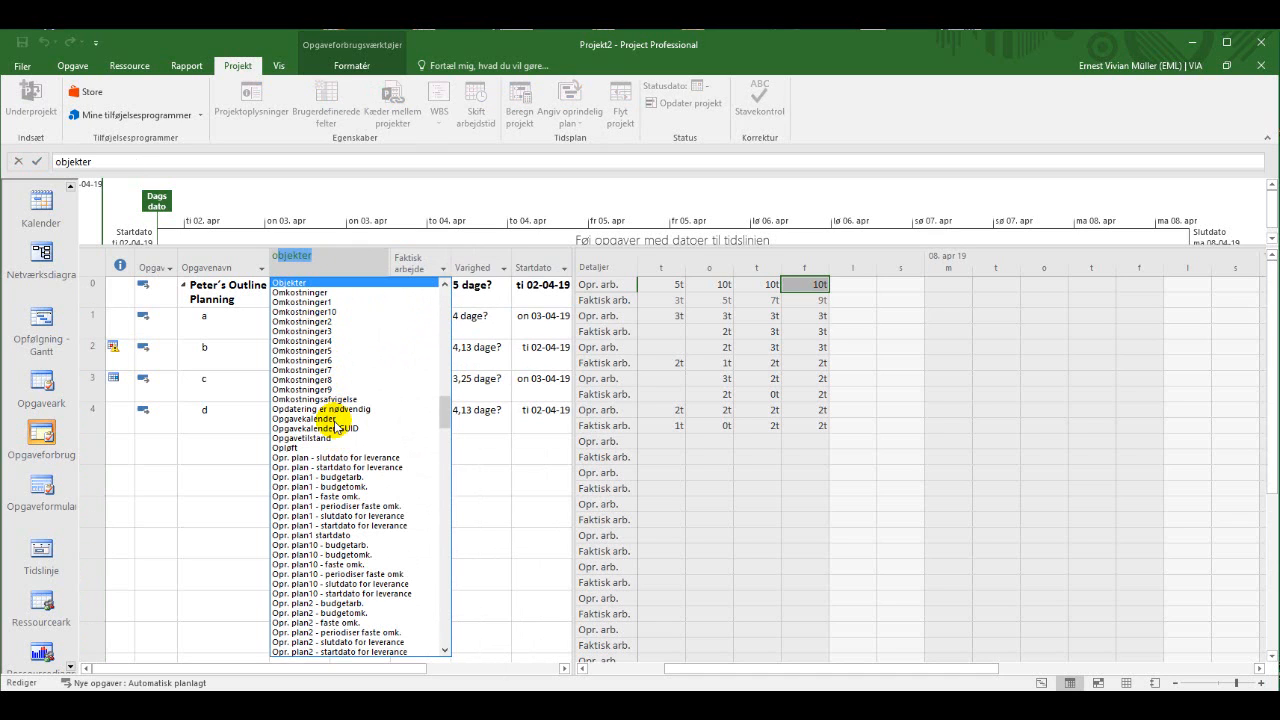
scroll(338, 428, down, 10)
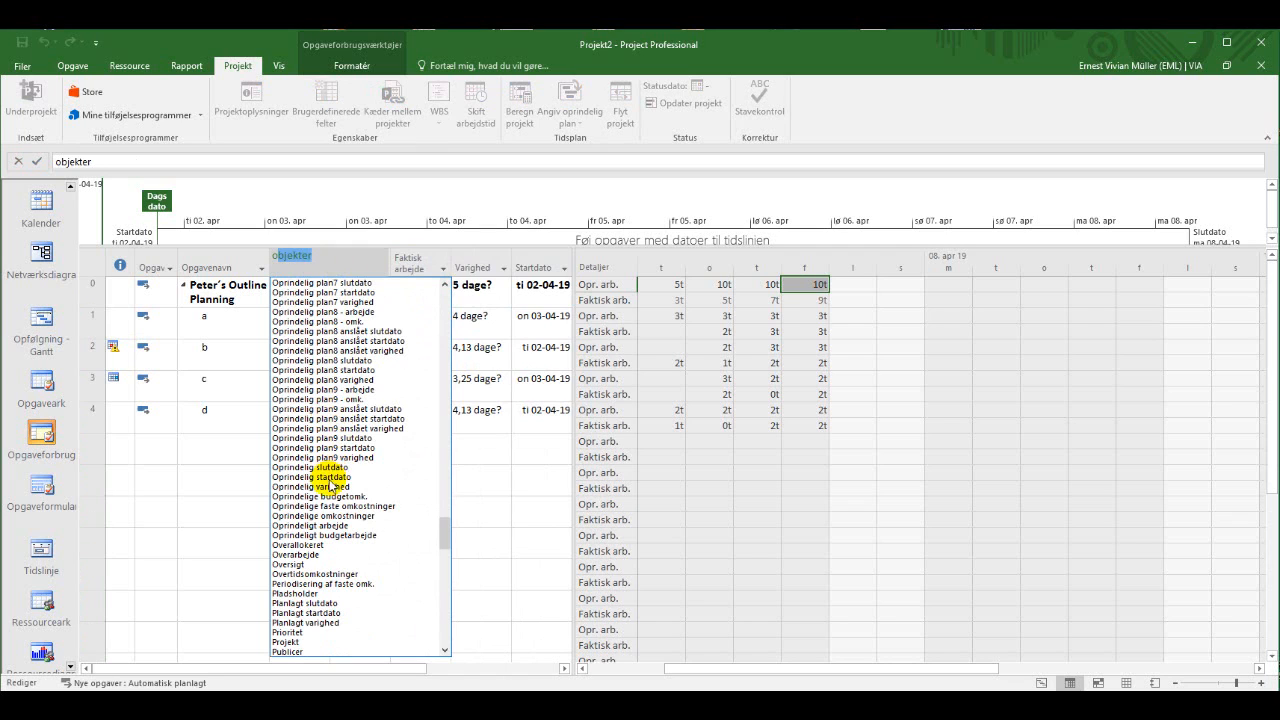
click(326, 526)
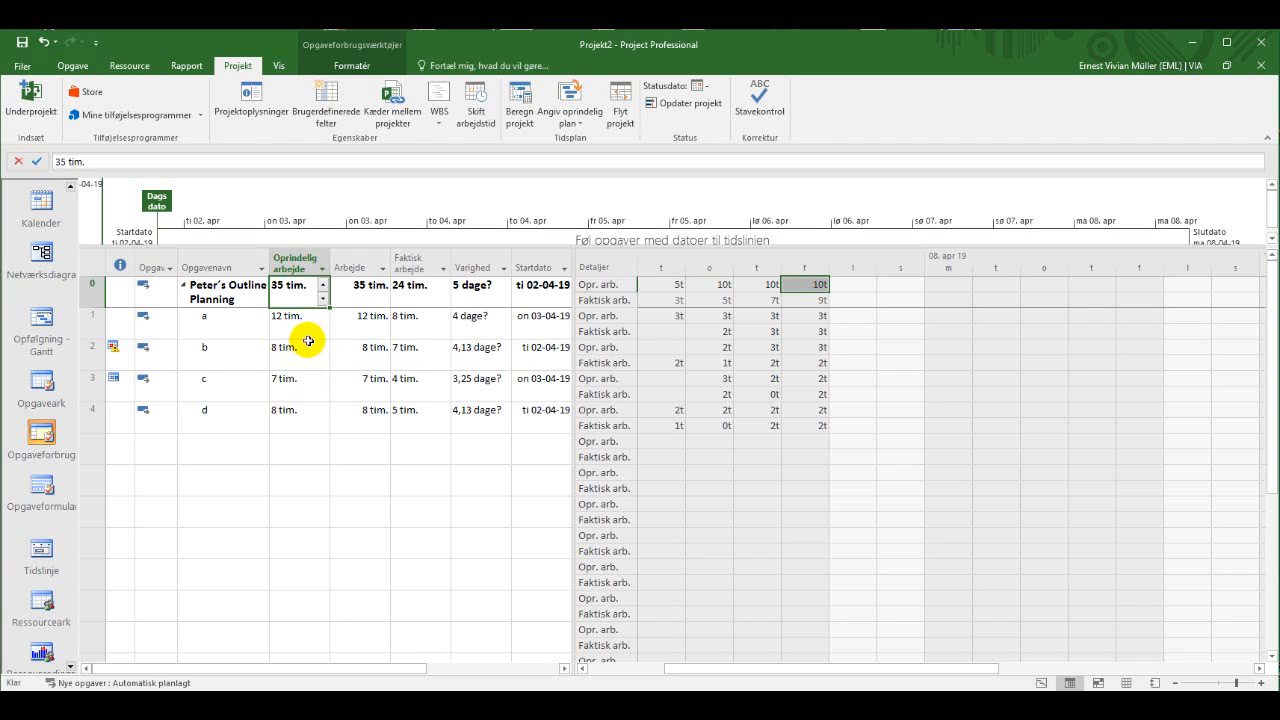
Hide the Arbejde column and add the tasks x, y and z below task d in the task table.
click(352, 264)
right_click(360, 264)
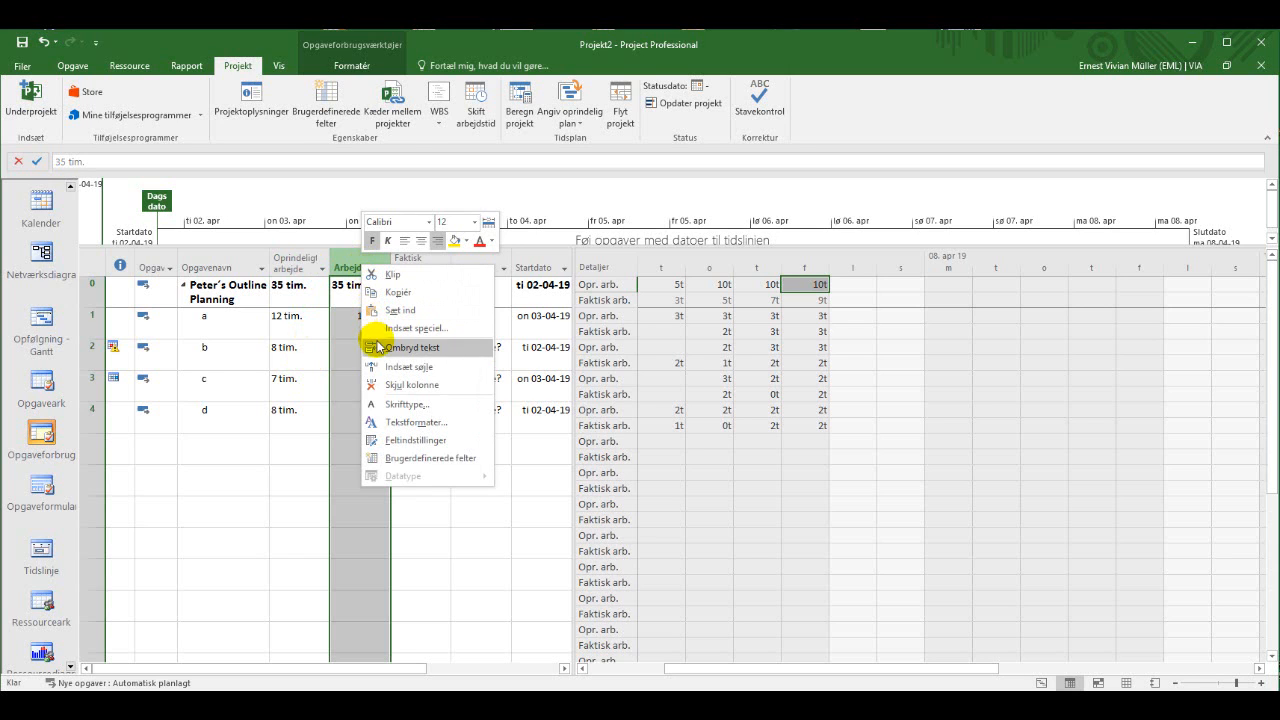
click(385, 381)
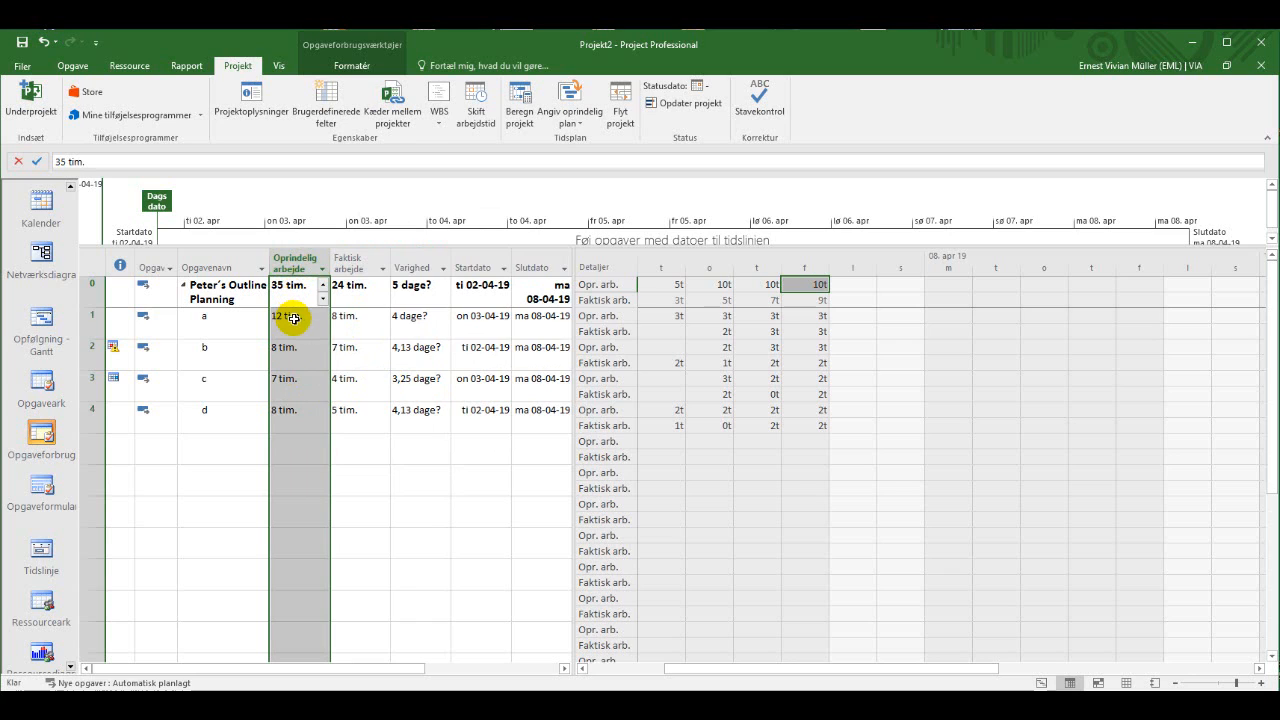
click(349, 263)
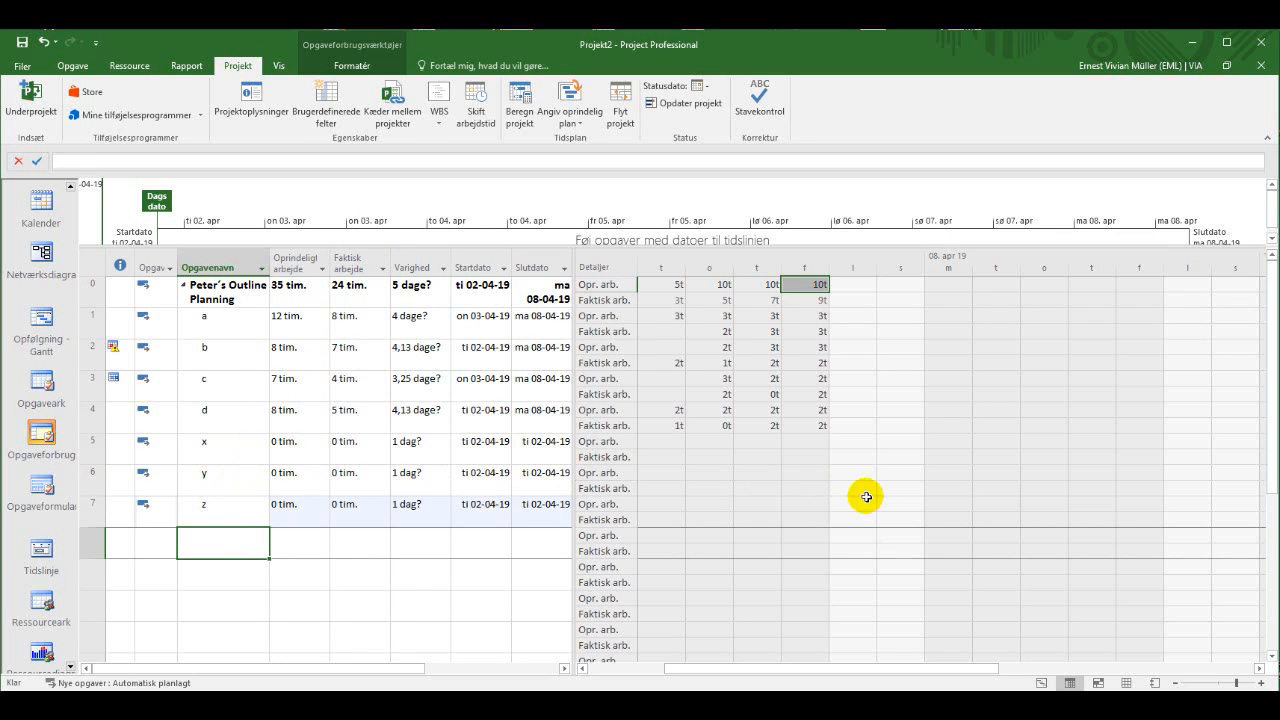
Show the Arbejde rows in the time-phased details and select the new task x.
click(940, 451)
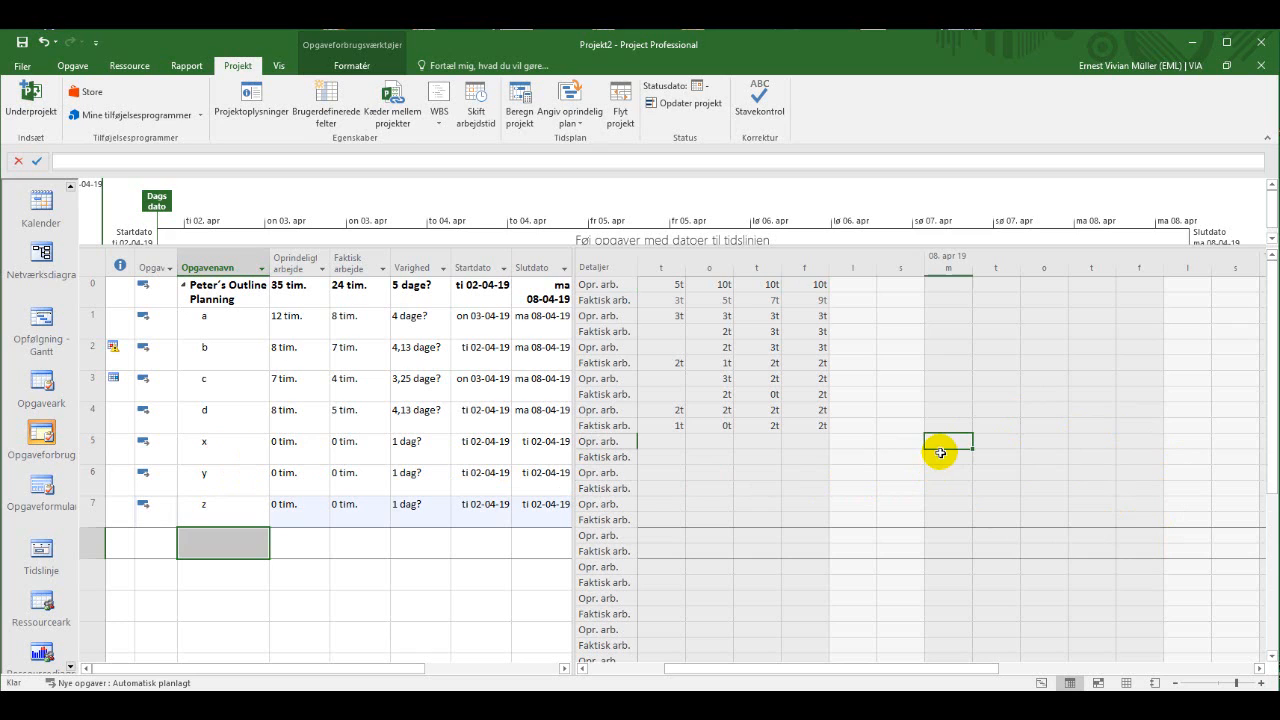
right_click(618, 448)
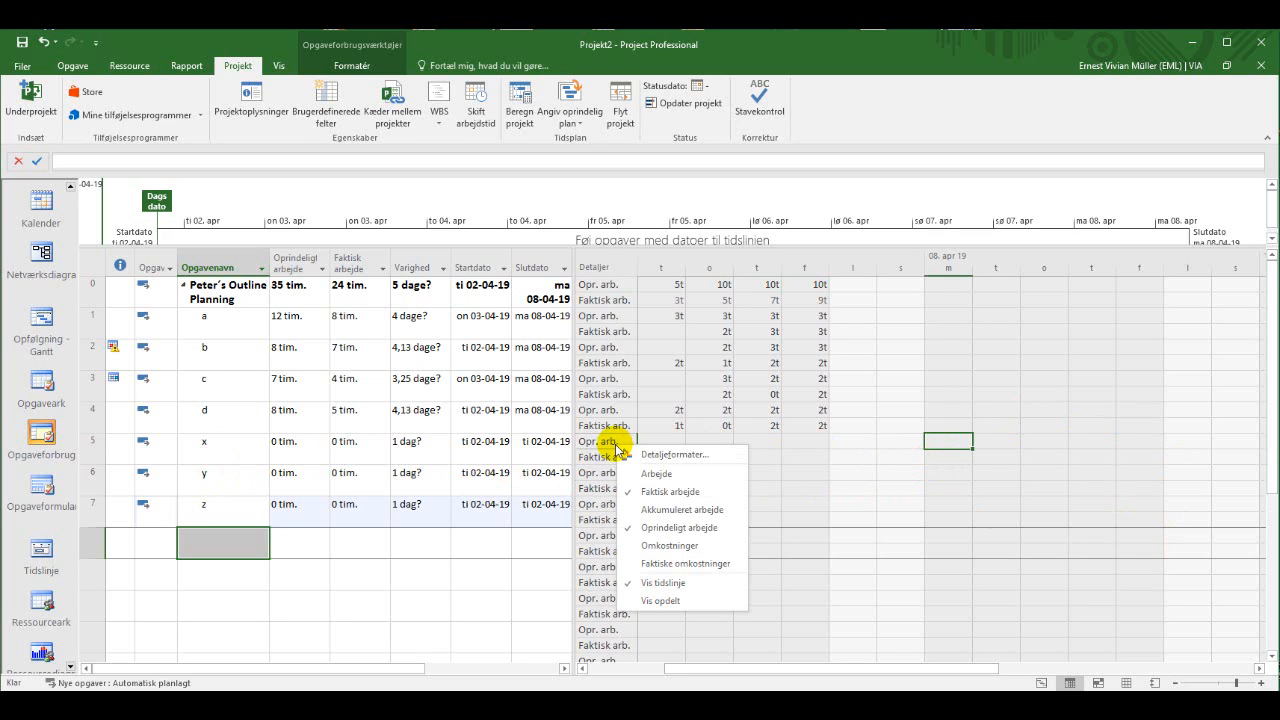
click(660, 474)
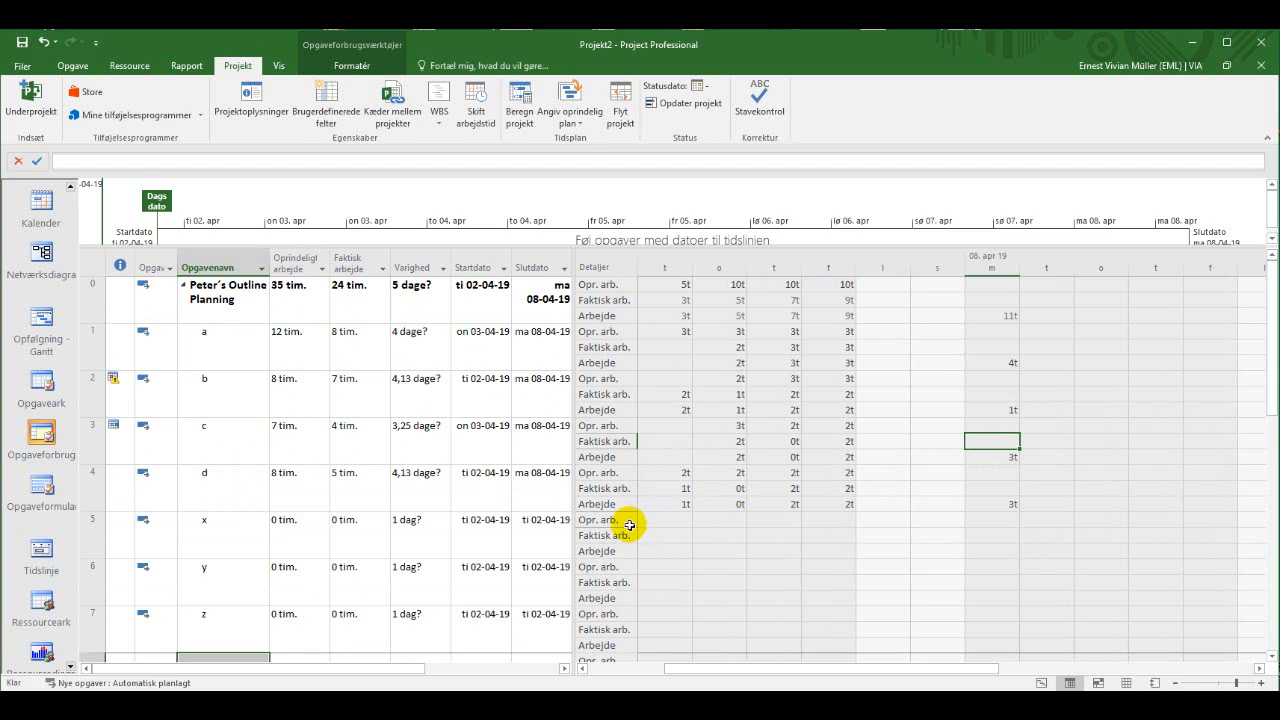
scroll(629, 525, down, 3)
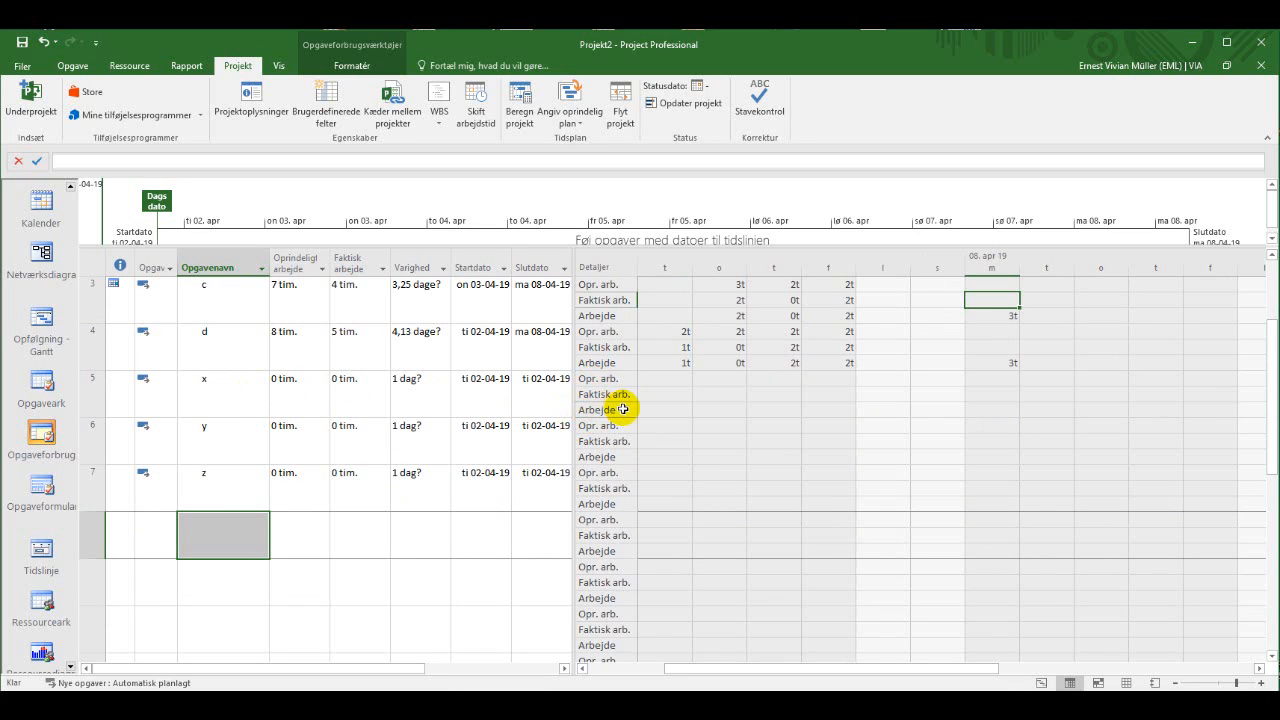
click(193, 382)
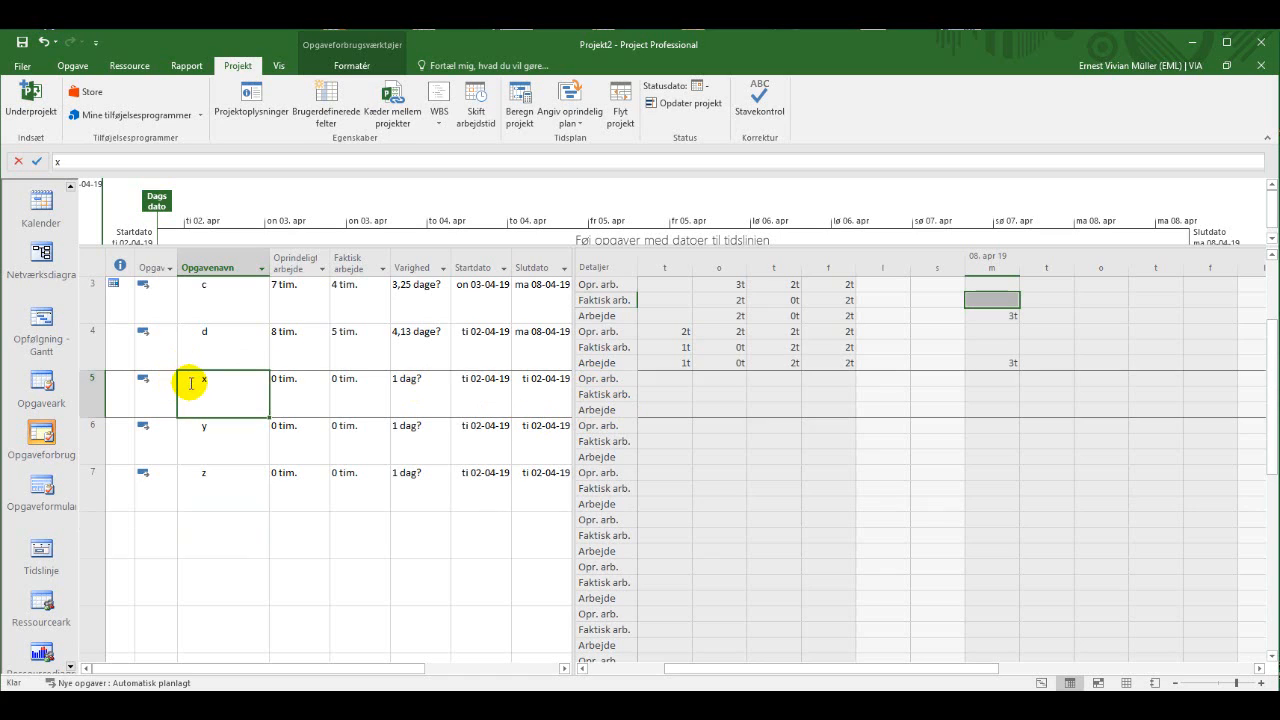
Hide the Faktisk and Oprindeligt arbejde rows and enter planned daily hours from 8 April: x Monday–Thursday 4, y Tuesday–Thursday 3, z Tuesday–Friday 2.
right_click(604, 398)
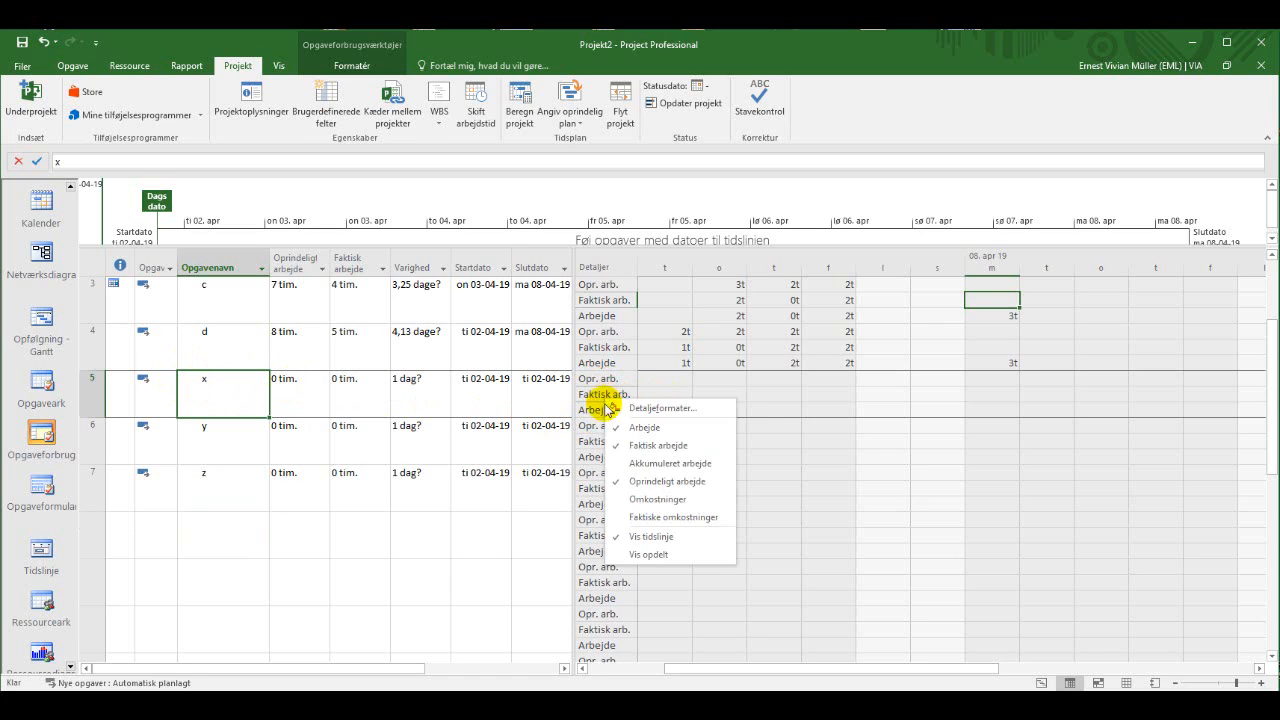
click(636, 449)
right_click(607, 379)
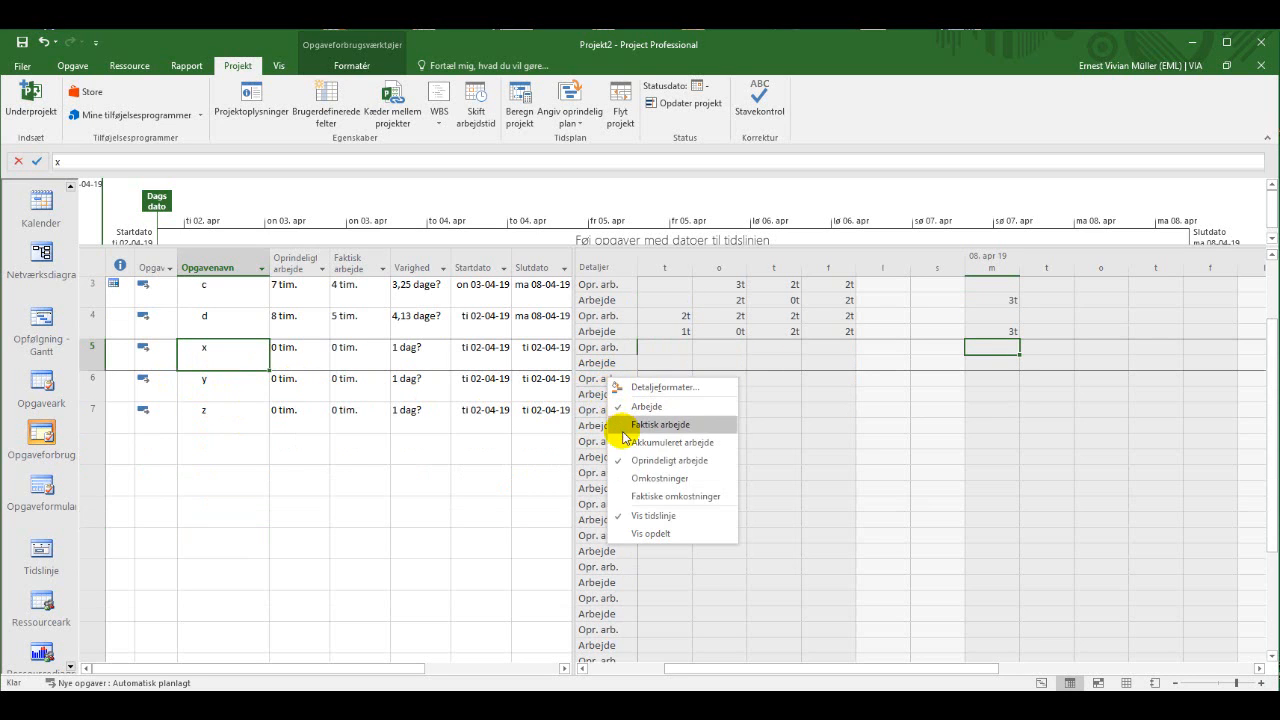
click(634, 460)
scroll(610, 405, up, 2)
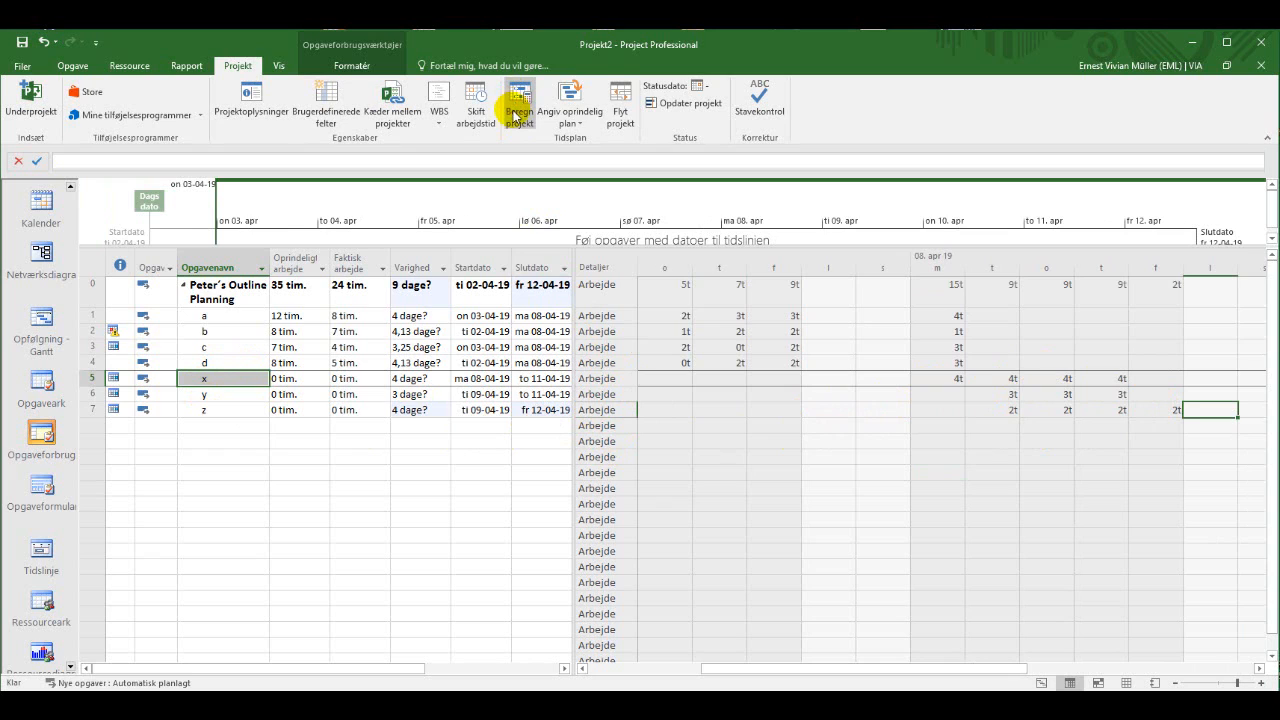
Set an interim plan for the whole project that copies Oprindelig plan to Oprindelig plan1.
click(564, 125)
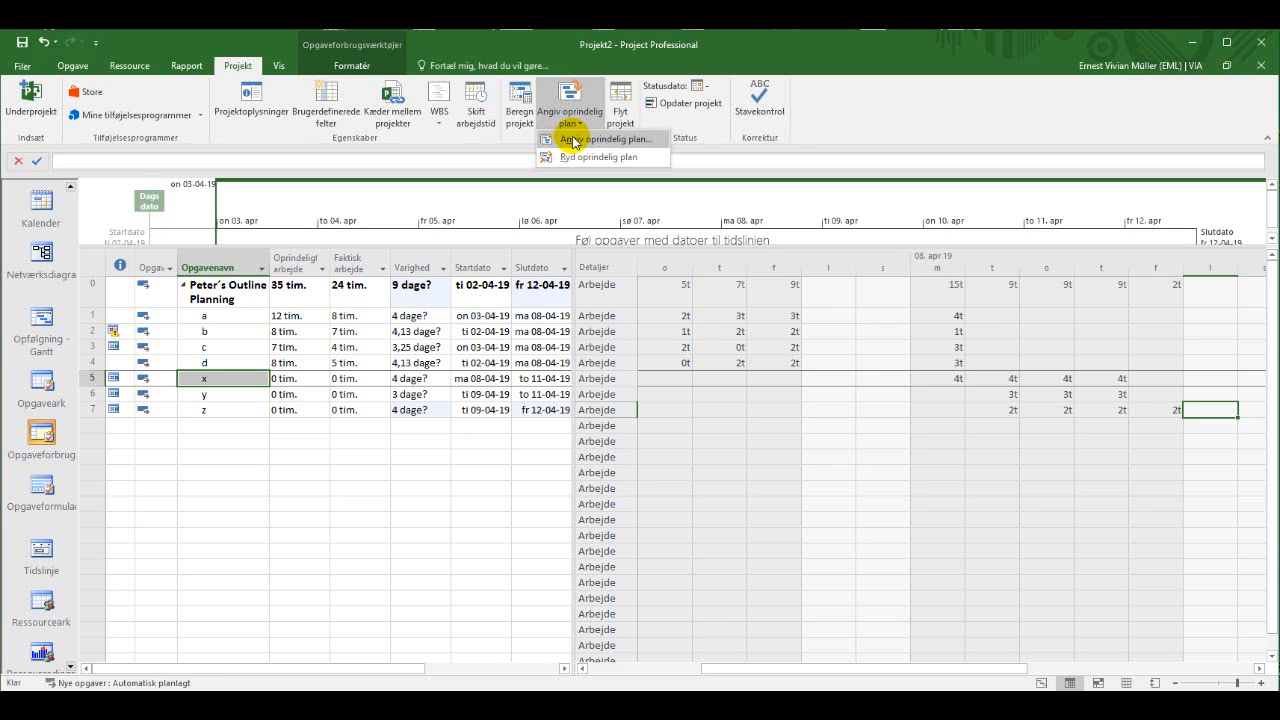
click(567, 139)
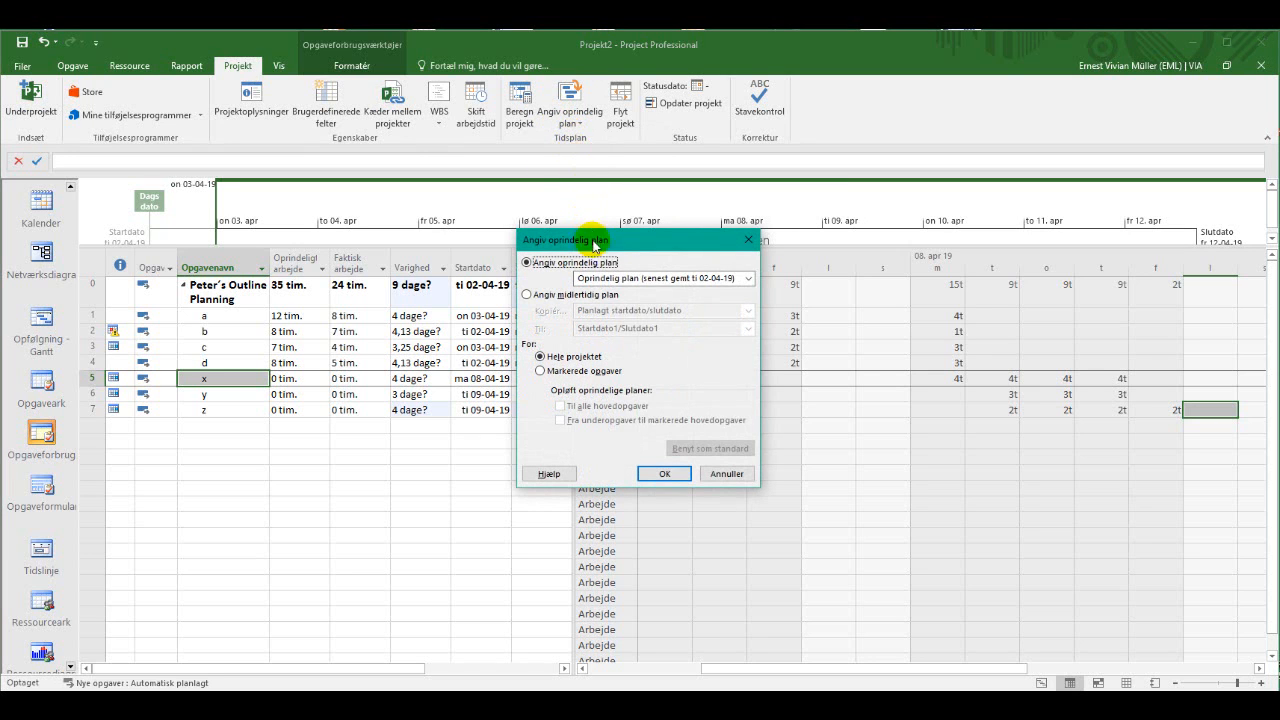
click(535, 294)
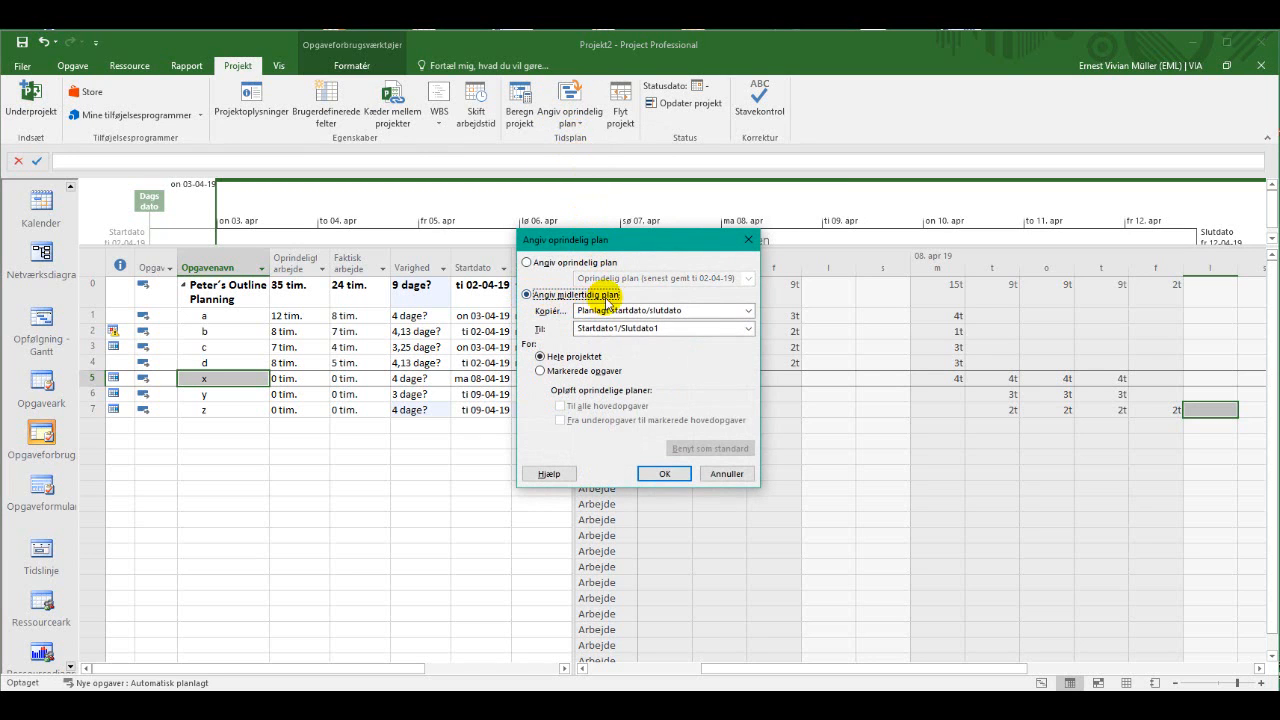
click(748, 311)
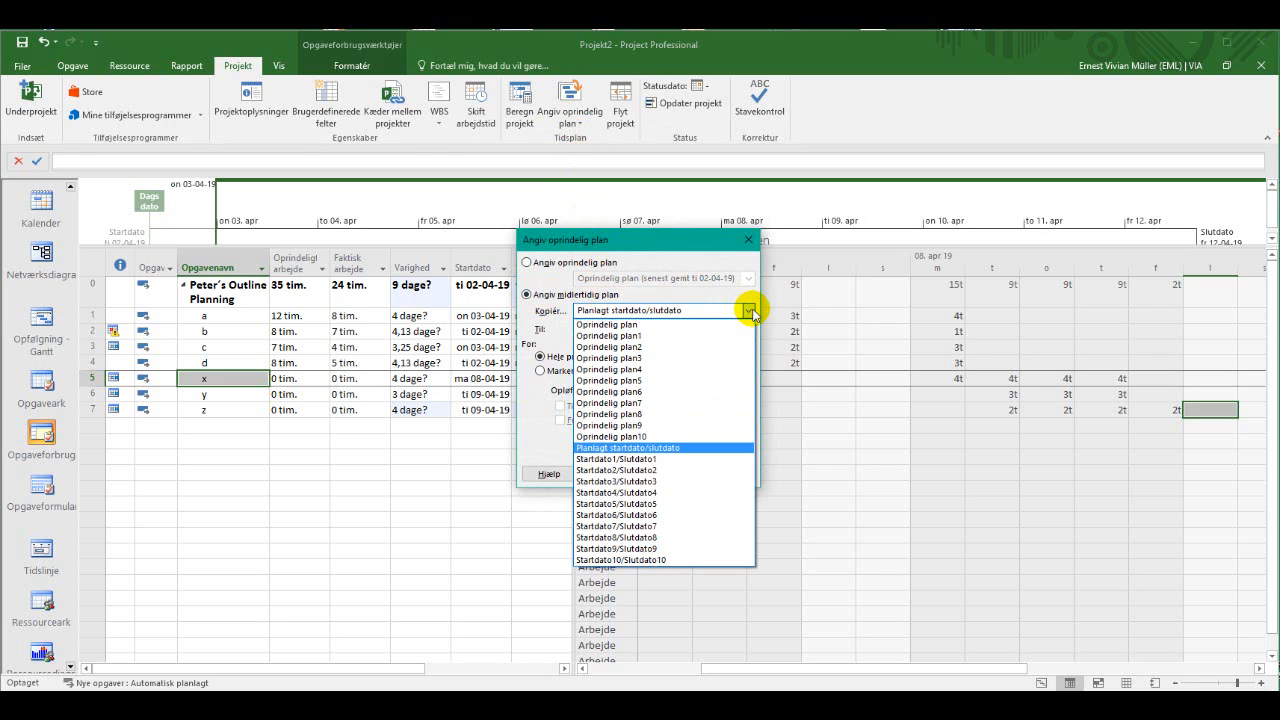
click(632, 326)
click(748, 328)
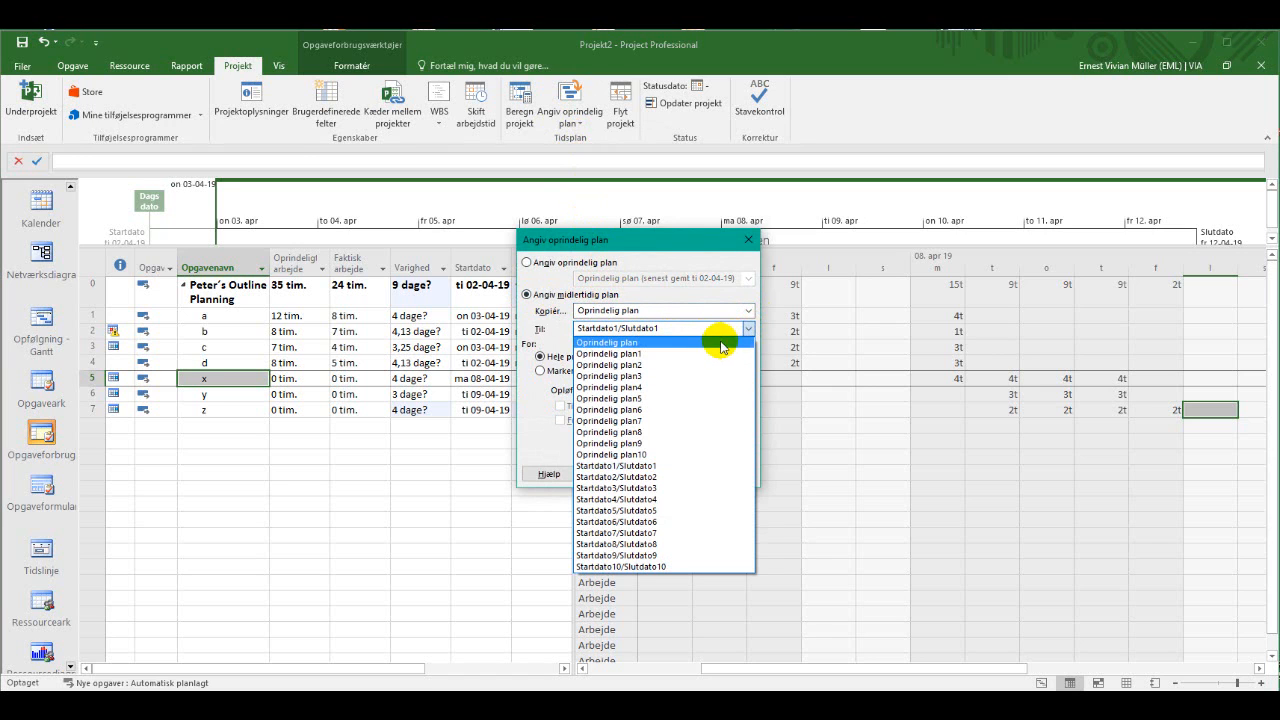
click(664, 354)
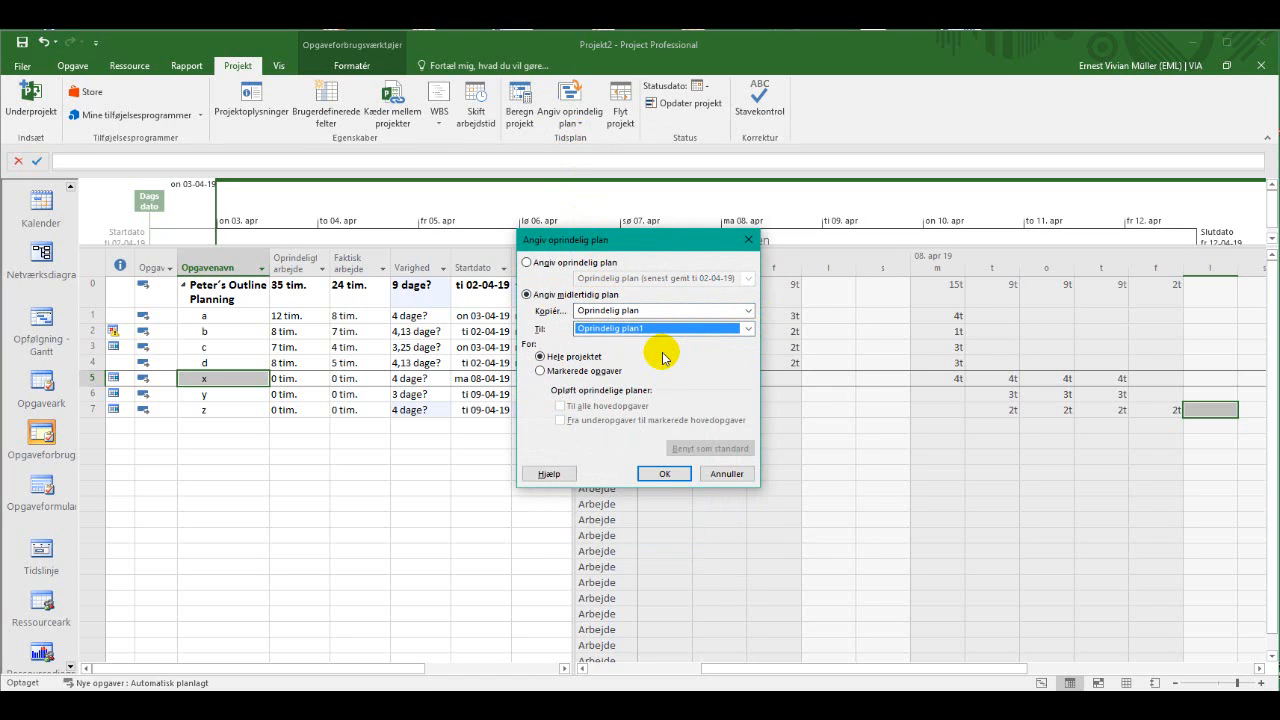
click(665, 476)
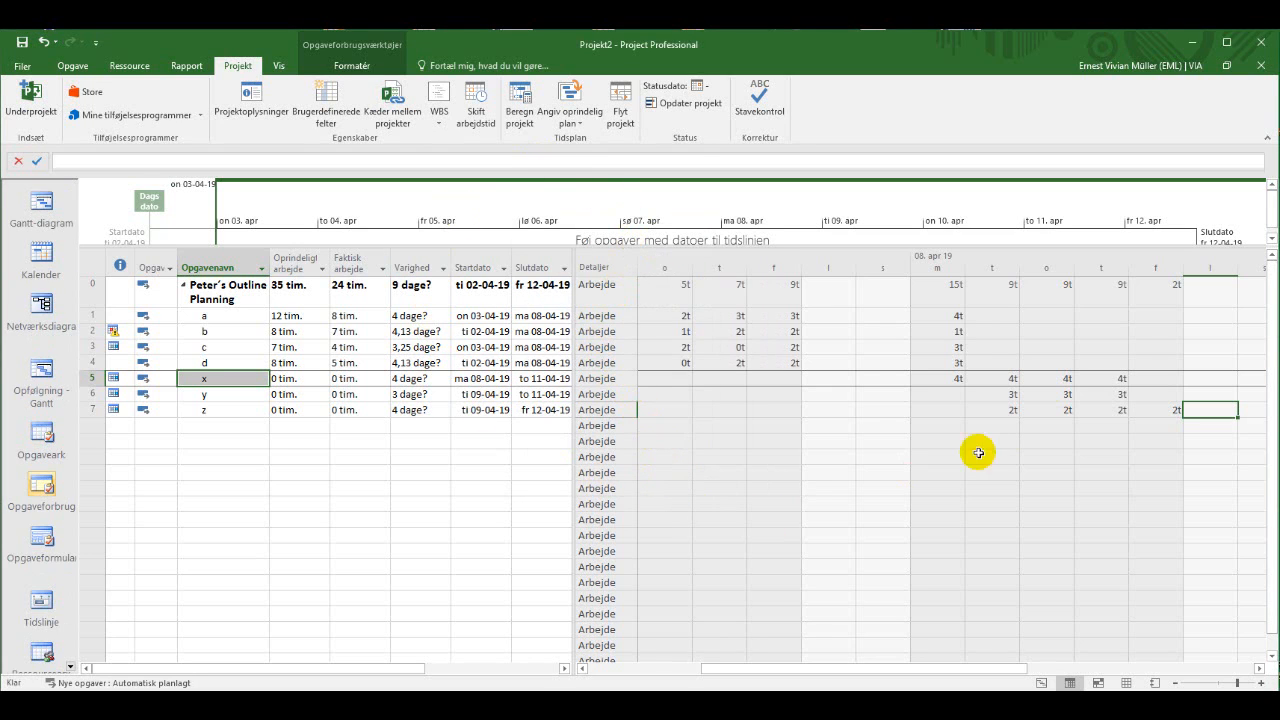
Switch to the Opfølgning - Gantt view and save the current schedule for the whole project over the existing Oprindelig plan.
click(41, 376)
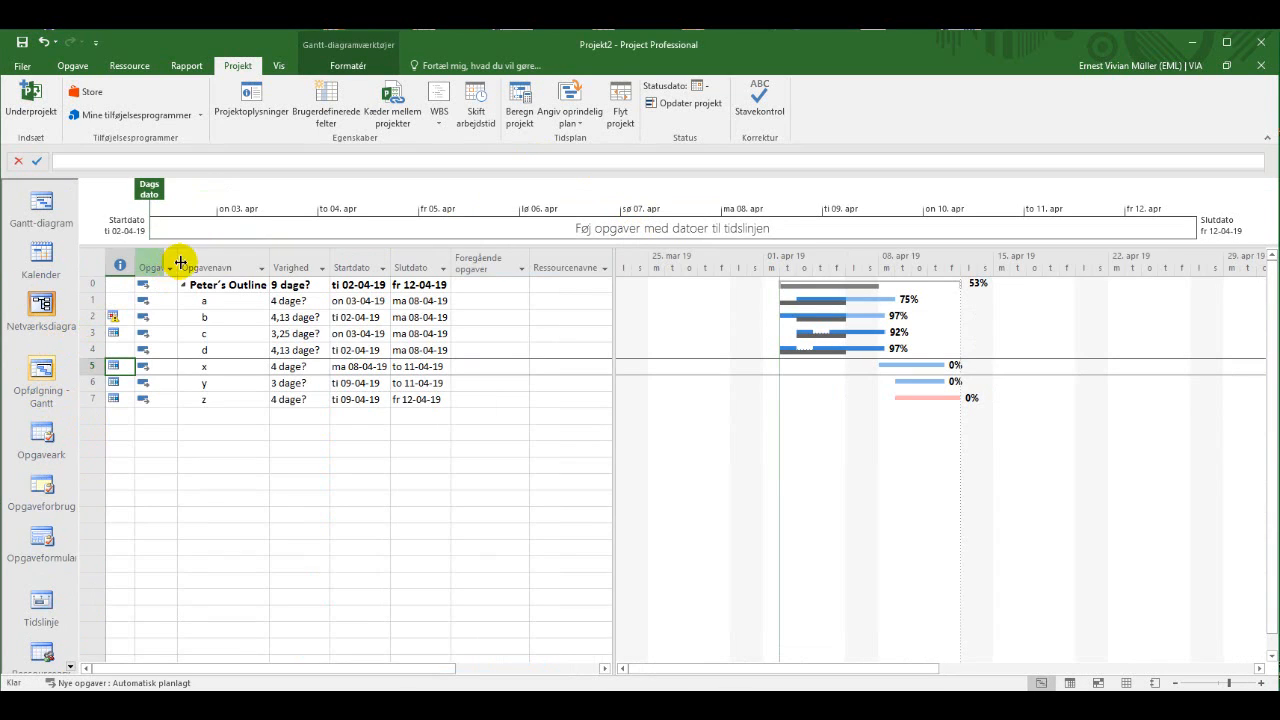
click(571, 110)
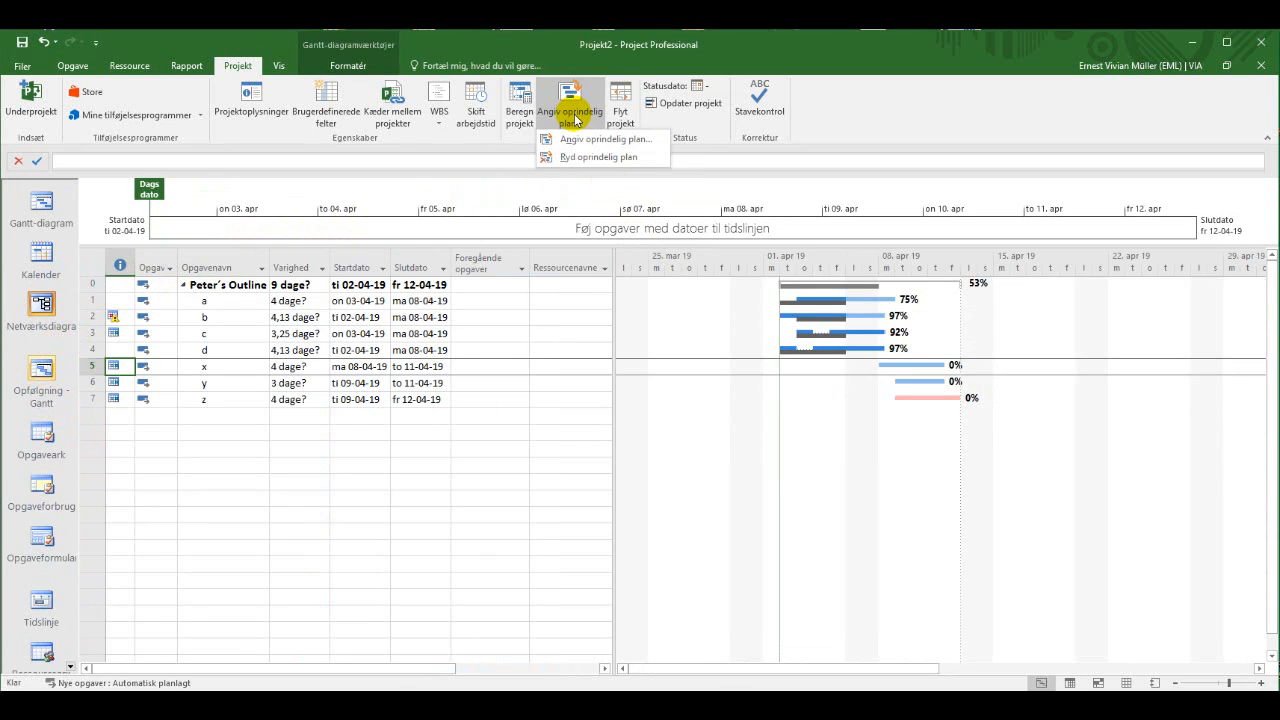
click(576, 141)
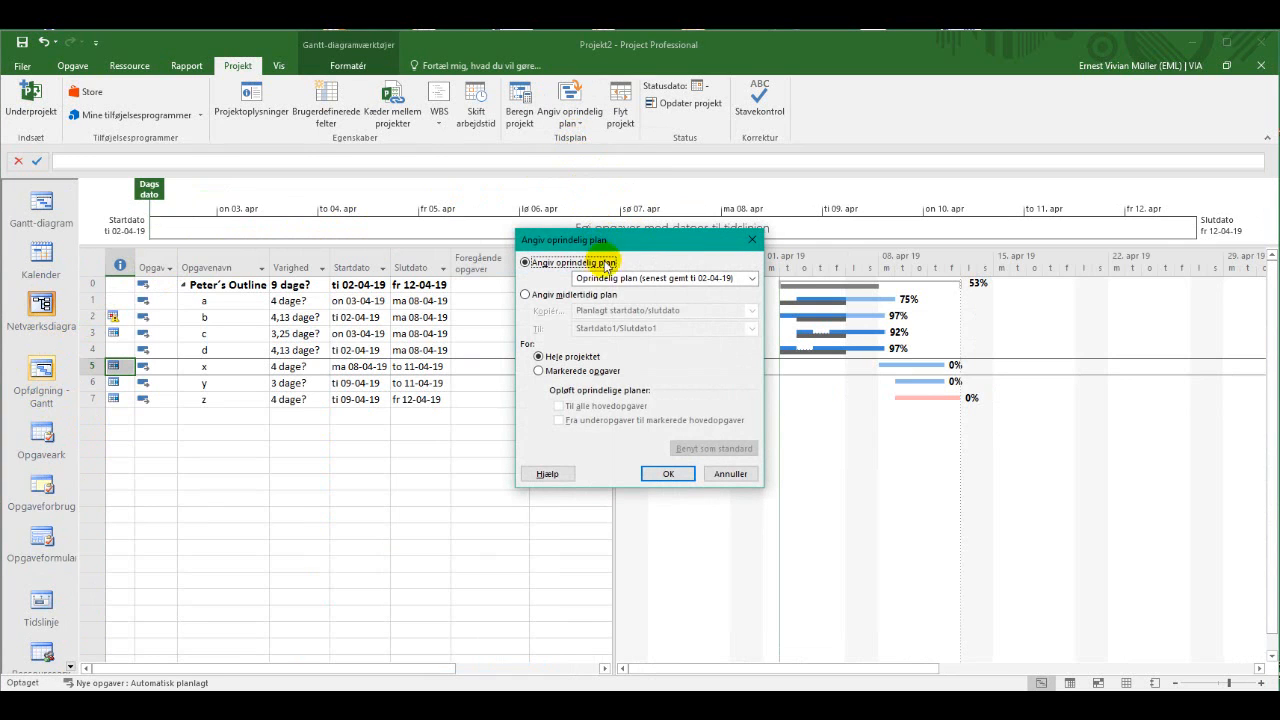
click(678, 477)
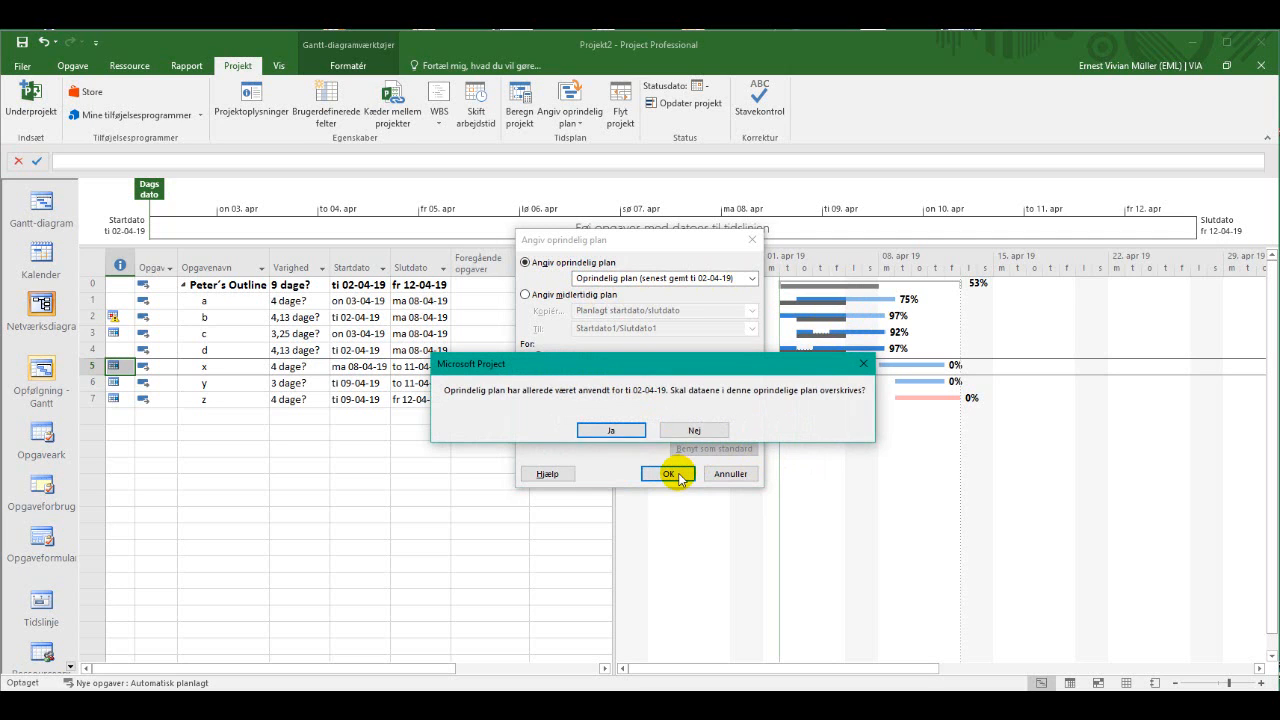
click(626, 430)
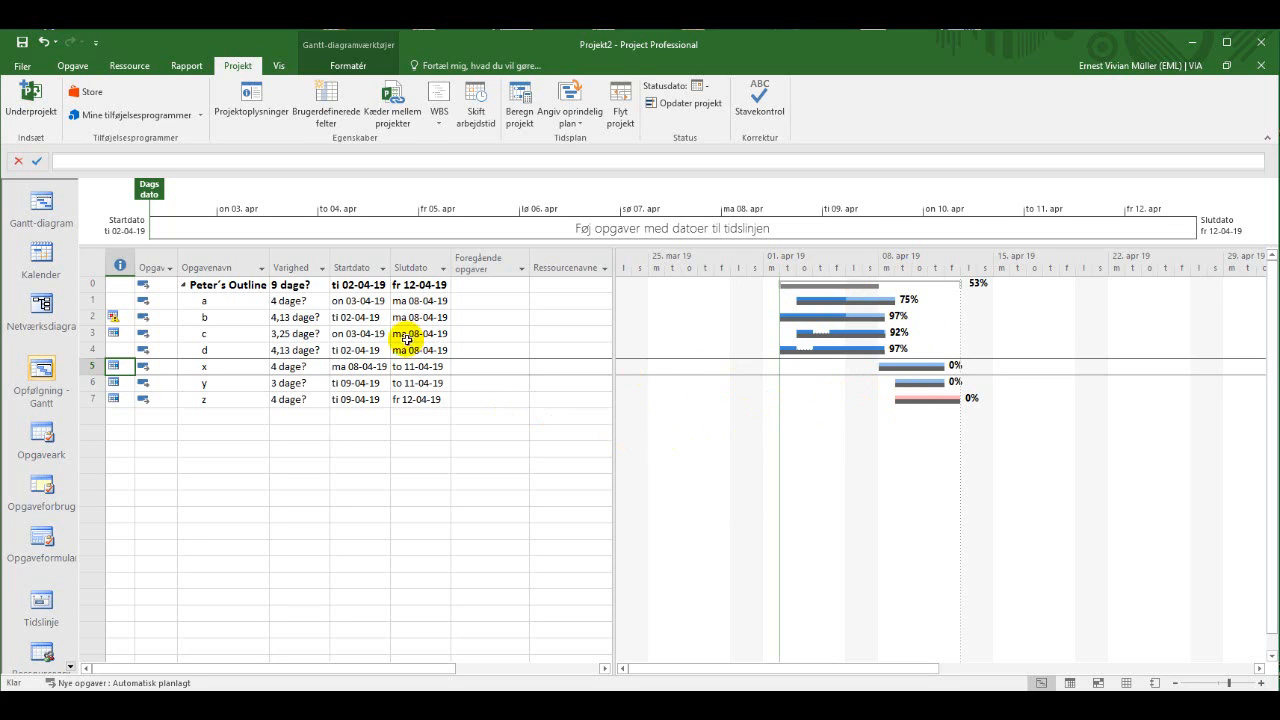
Apply the Gantt med flere oprindelige planer view to the project.
click(278, 70)
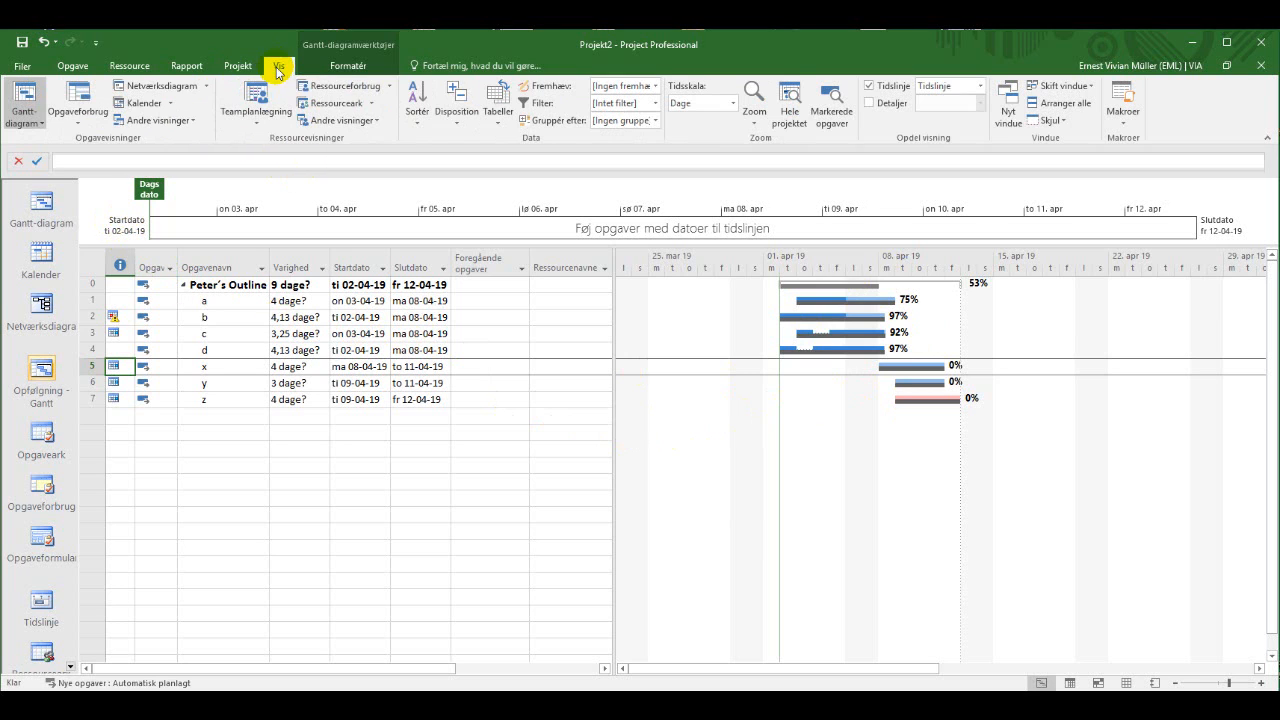
click(35, 123)
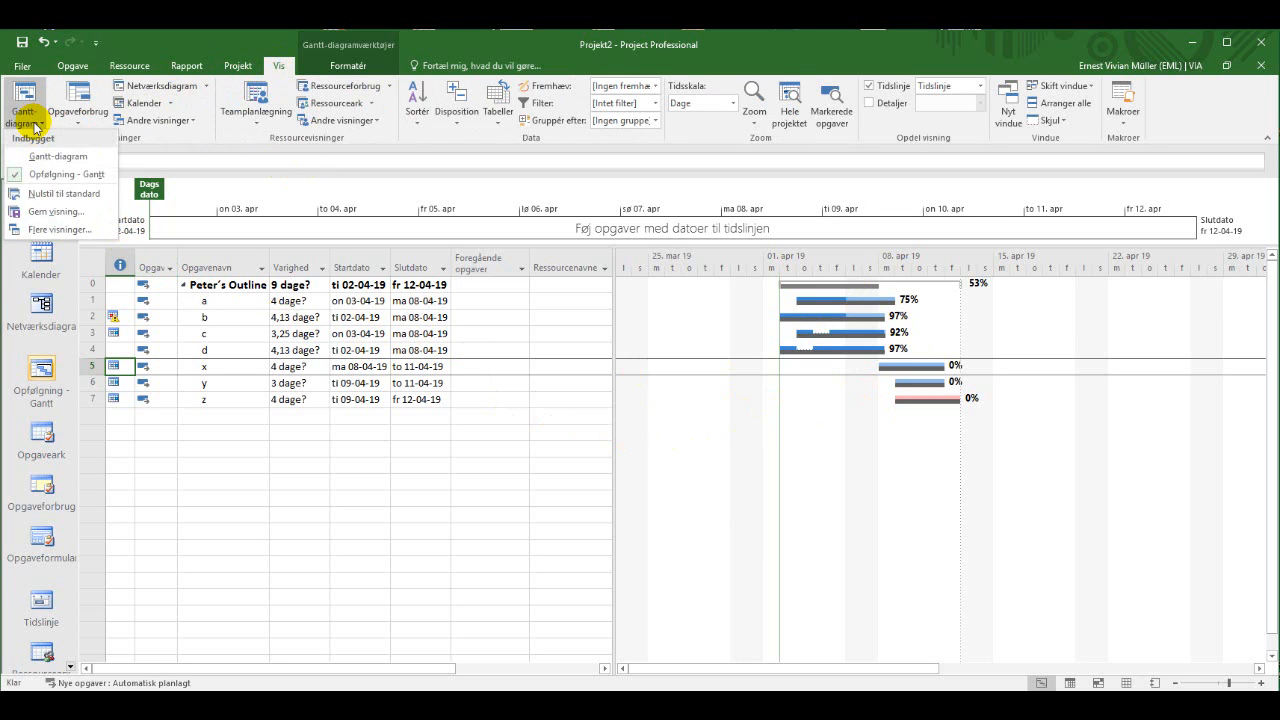
click(33, 233)
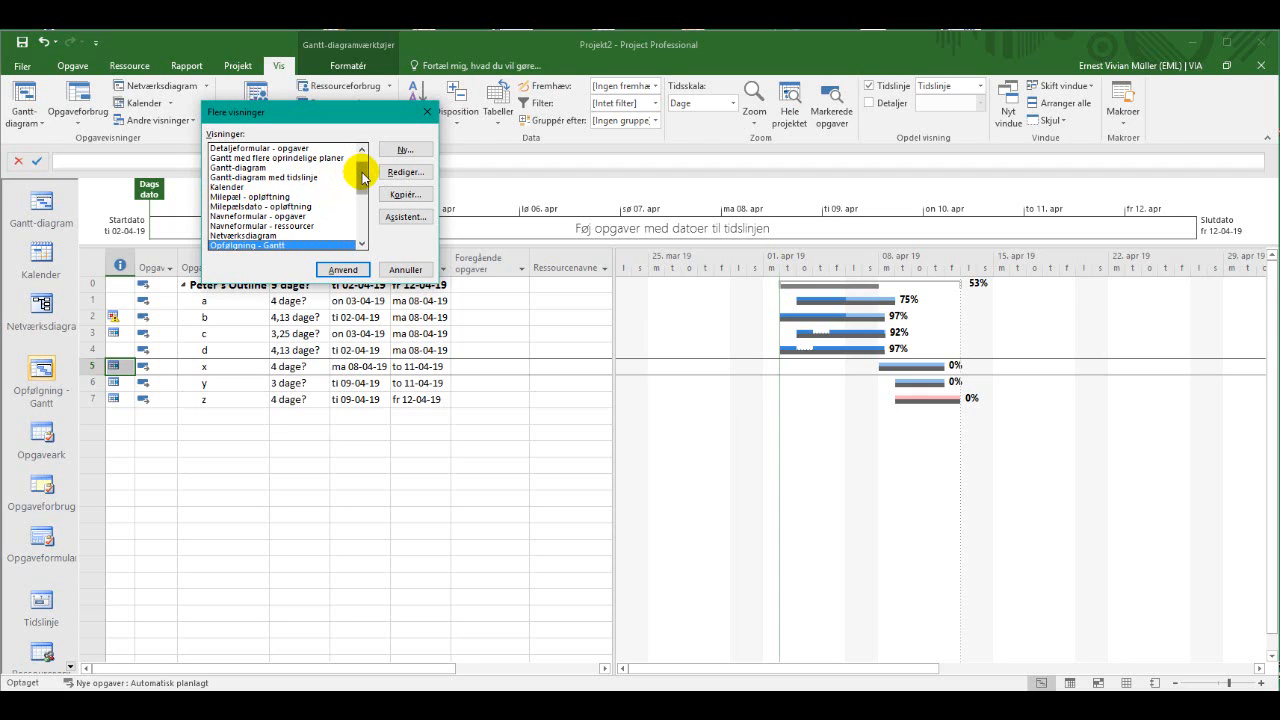
drag(362, 175, 363, 172)
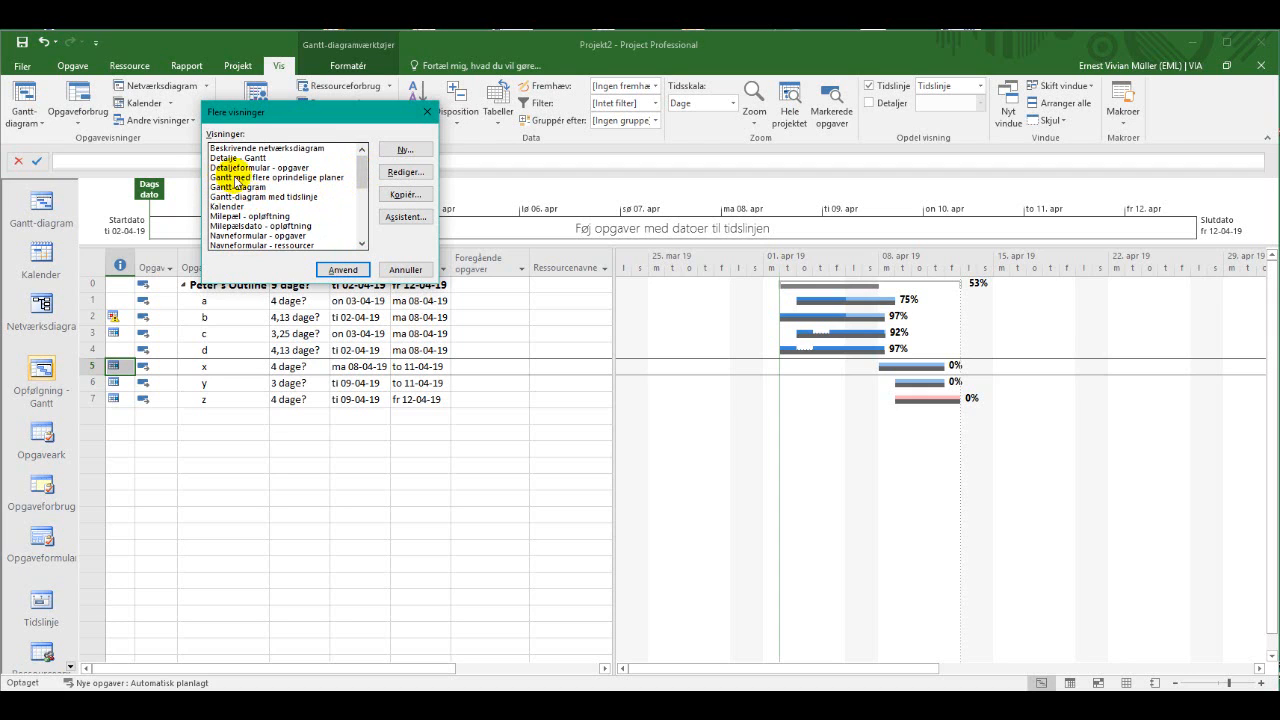
click(280, 178)
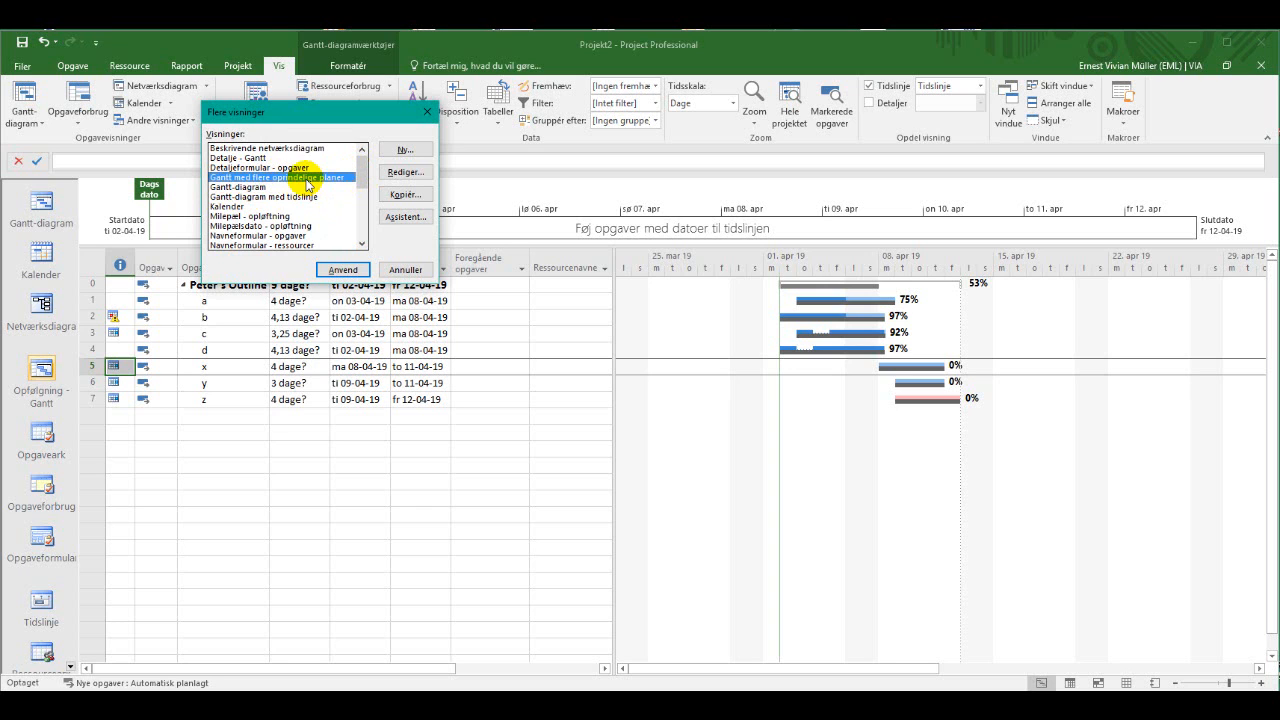
click(344, 270)
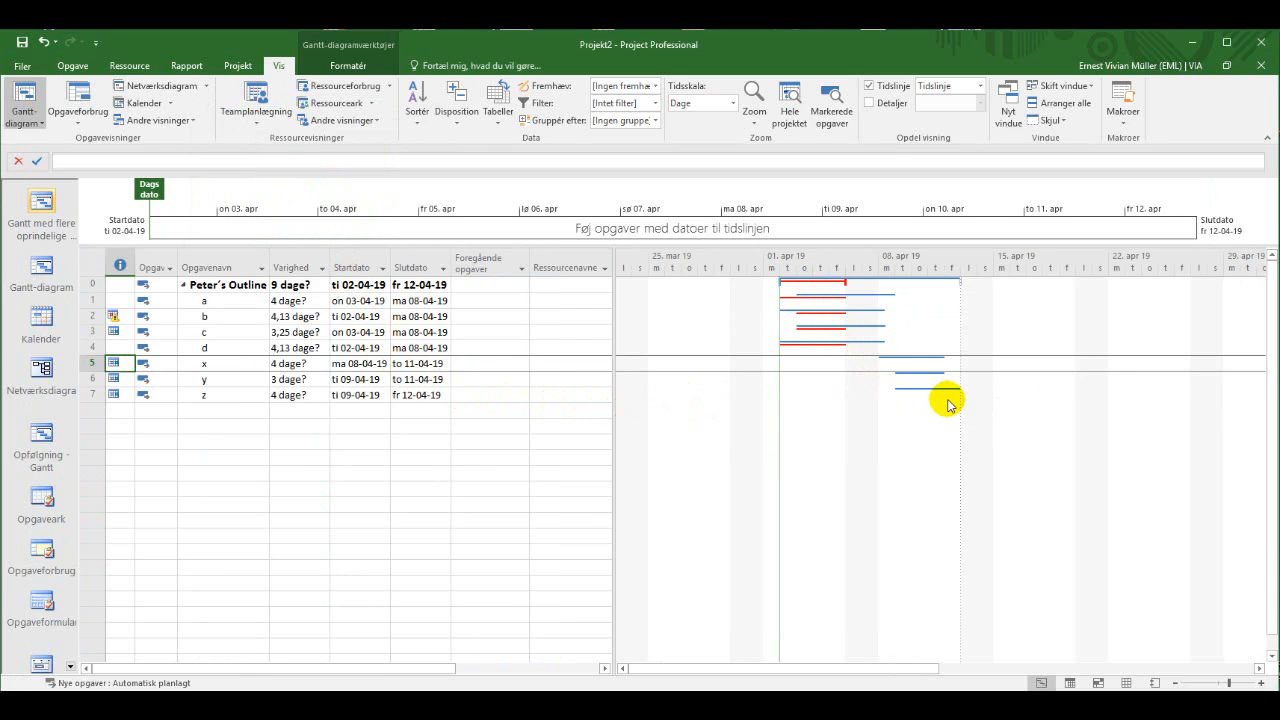
Insert an Oprindelig plan1 - arbejde column before the Foregående opgaver column in the task table.
click(494, 264)
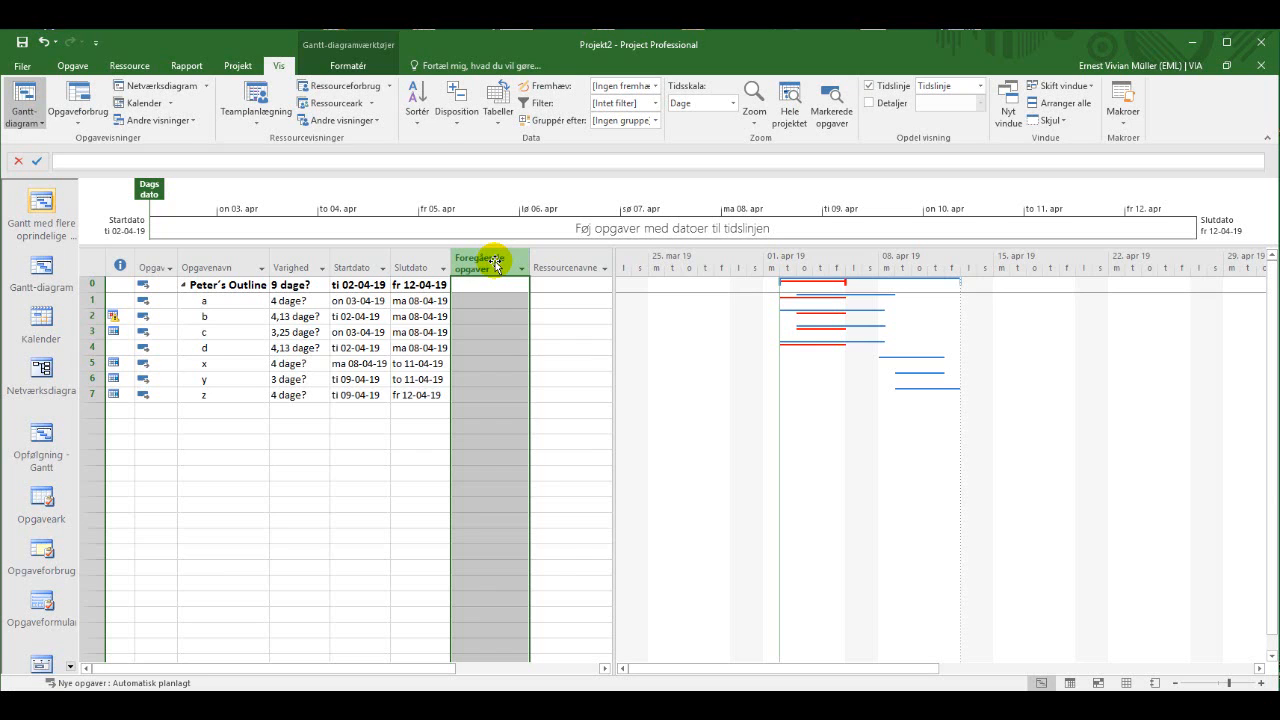
key(Insert)
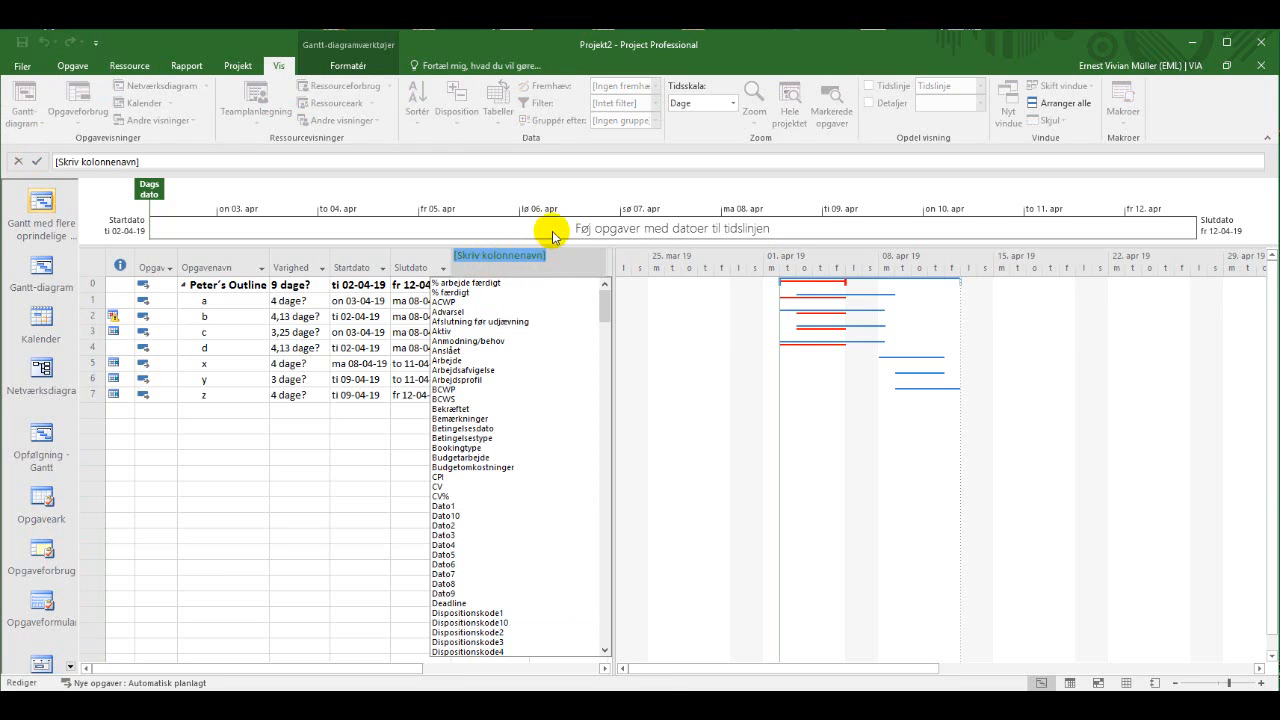
drag(608, 313, 610, 355)
scroll(603, 351, down, 4)
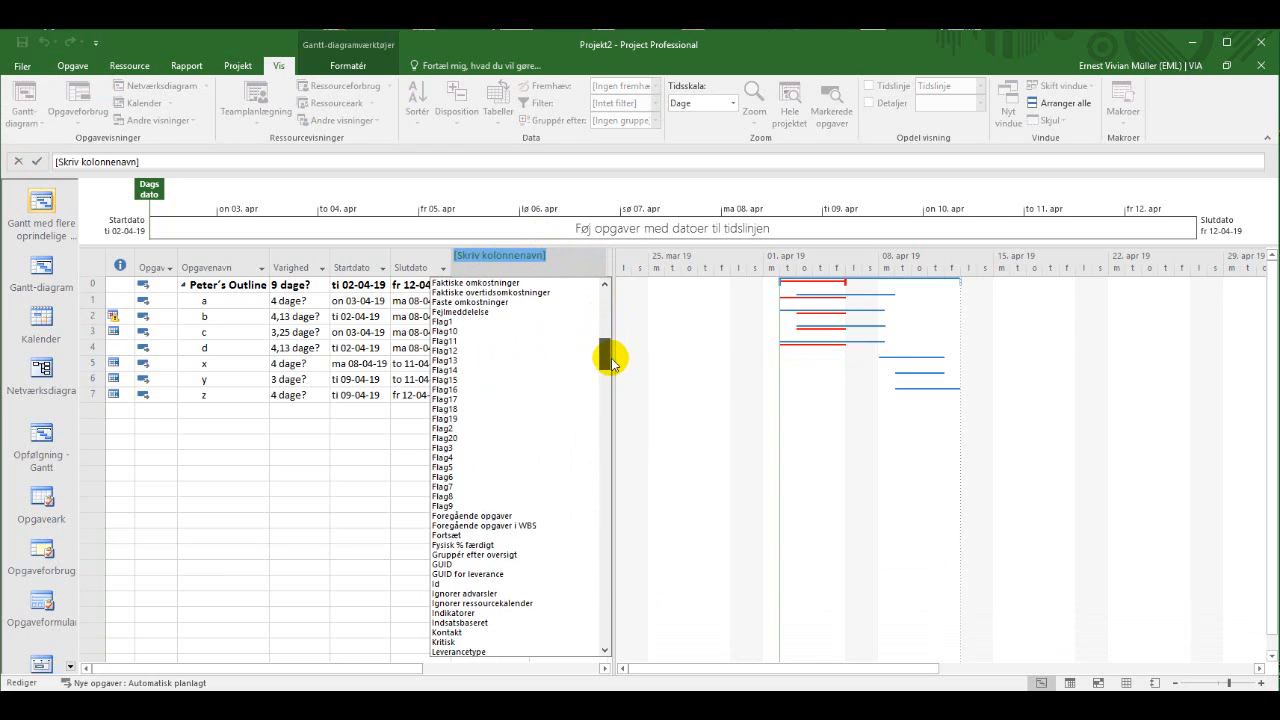
text(objekter)
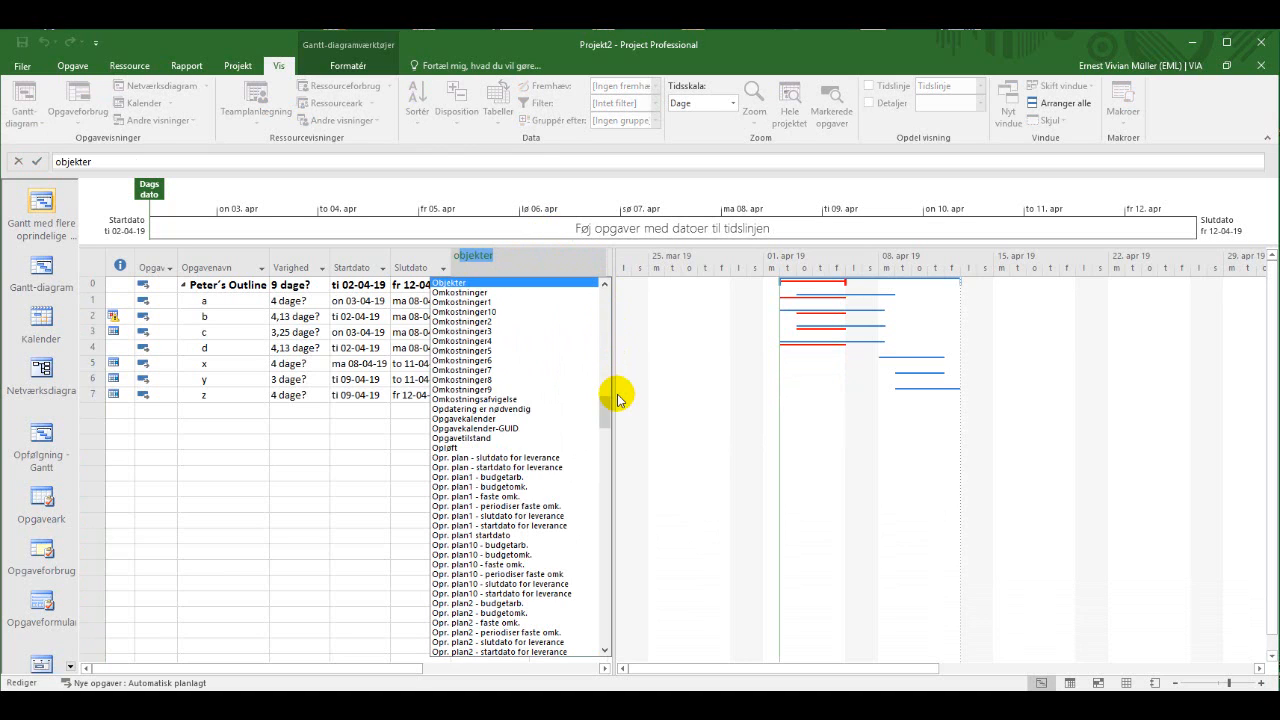
scroll(617, 399, down, 20)
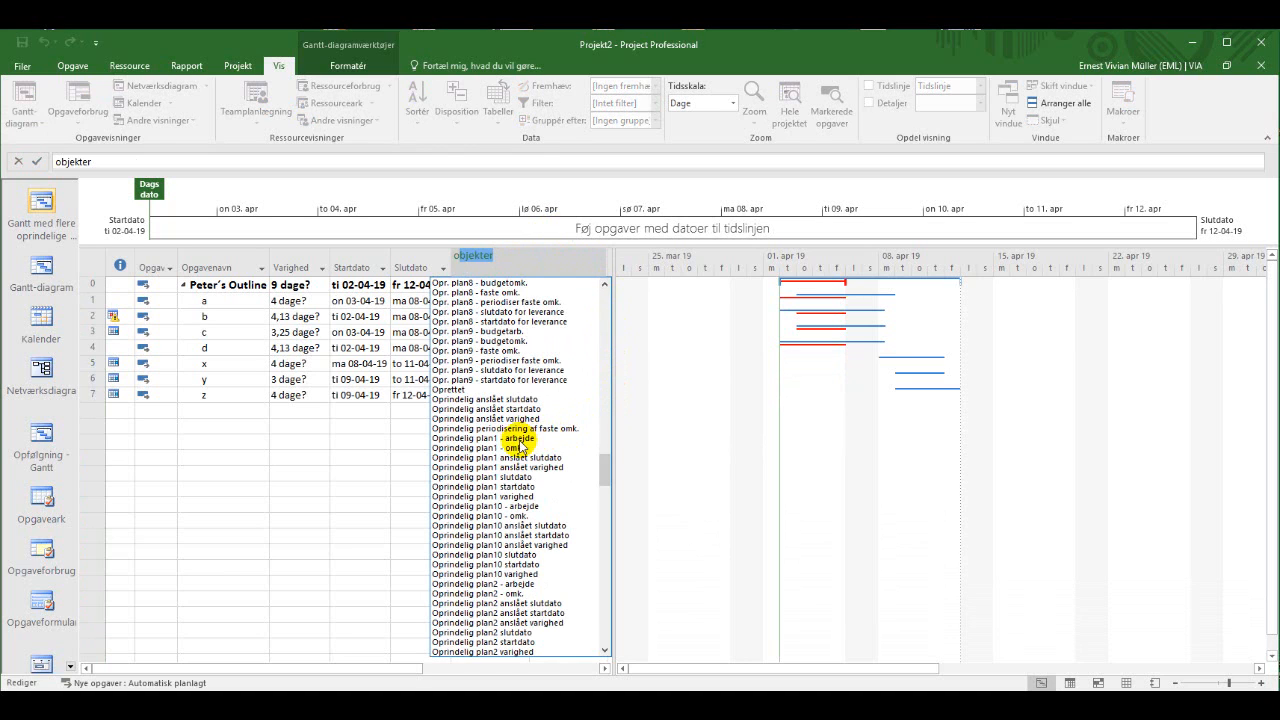
click(485, 439)
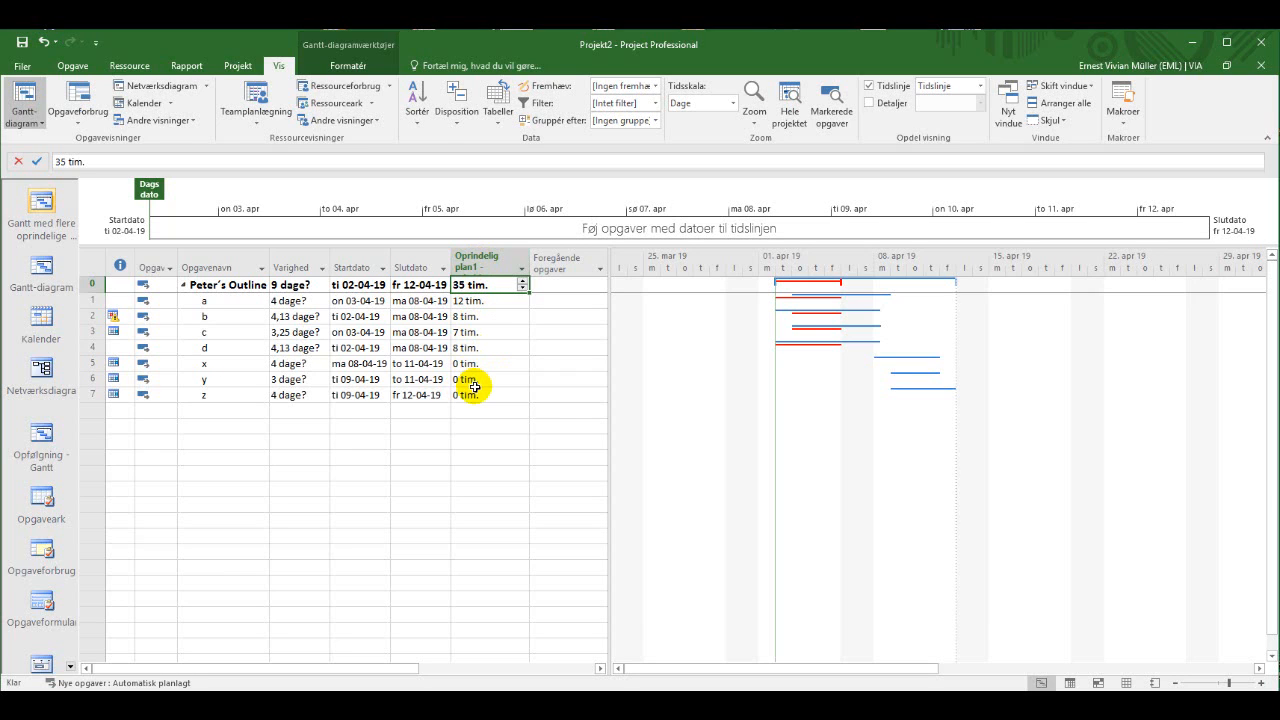
Insert another column between Oprindelig plan1 - arbejde and Foregående opgaver in the task table.
click(563, 263)
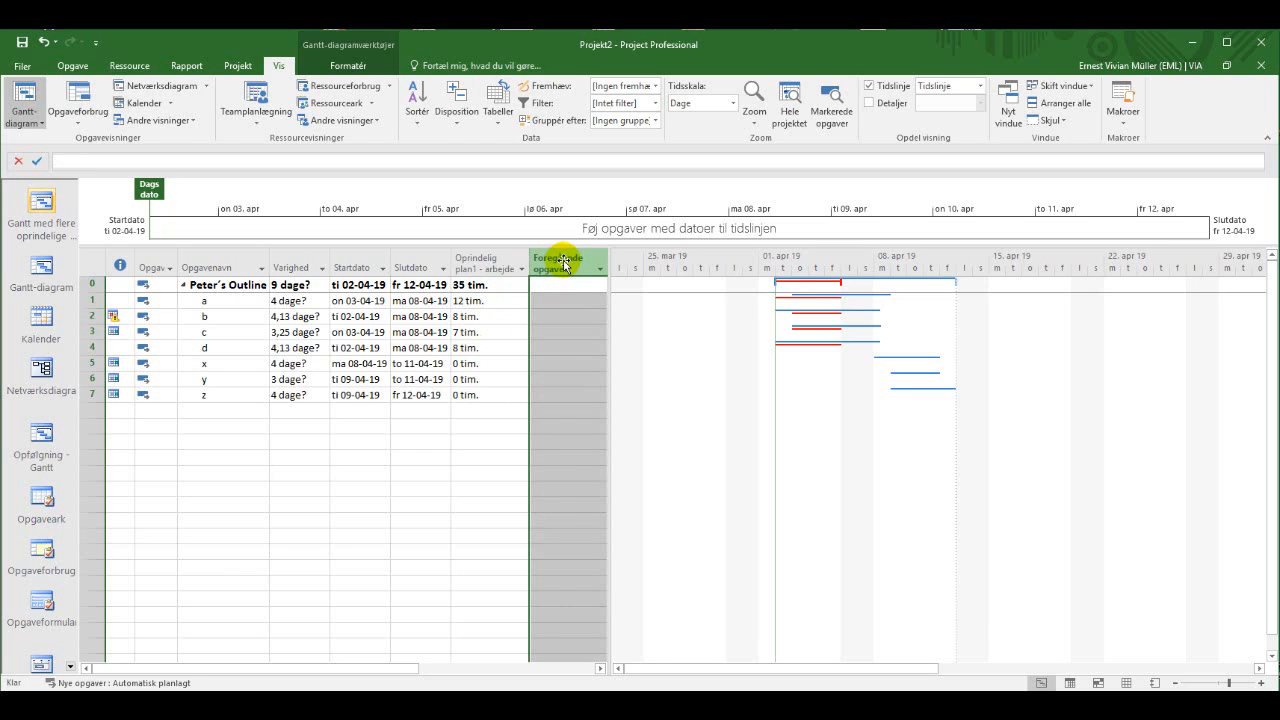
text(objekter)
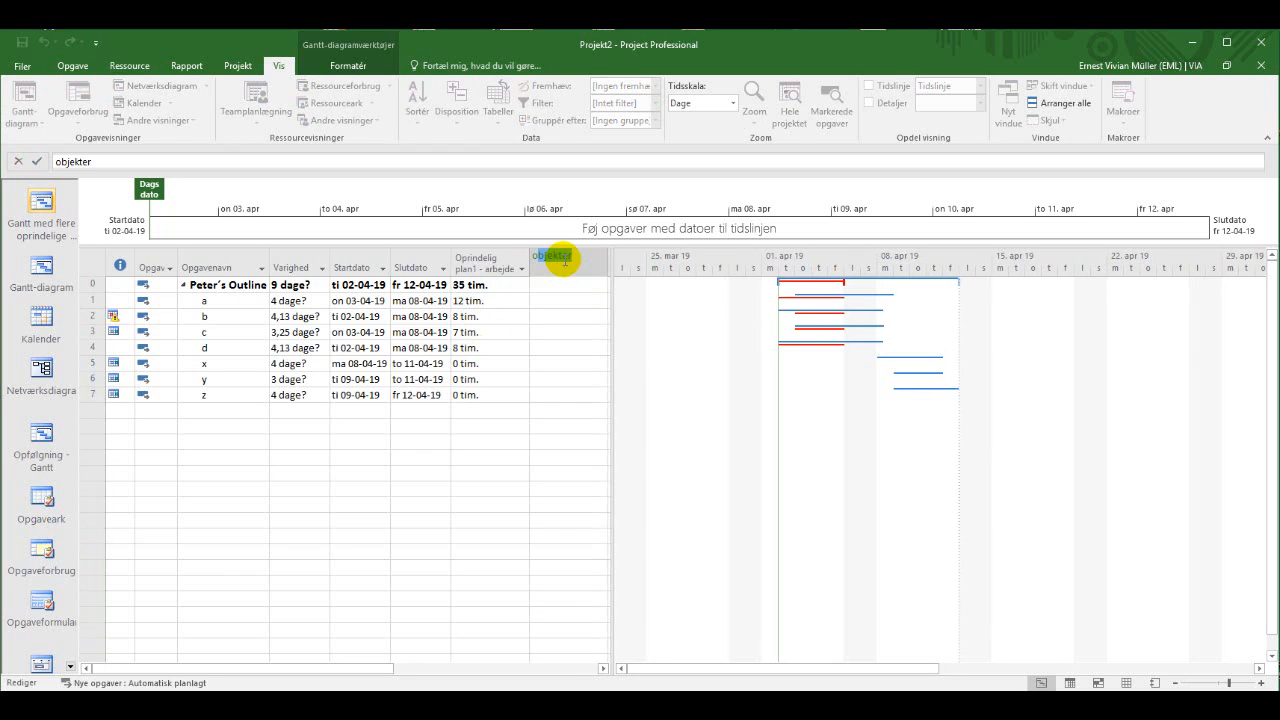